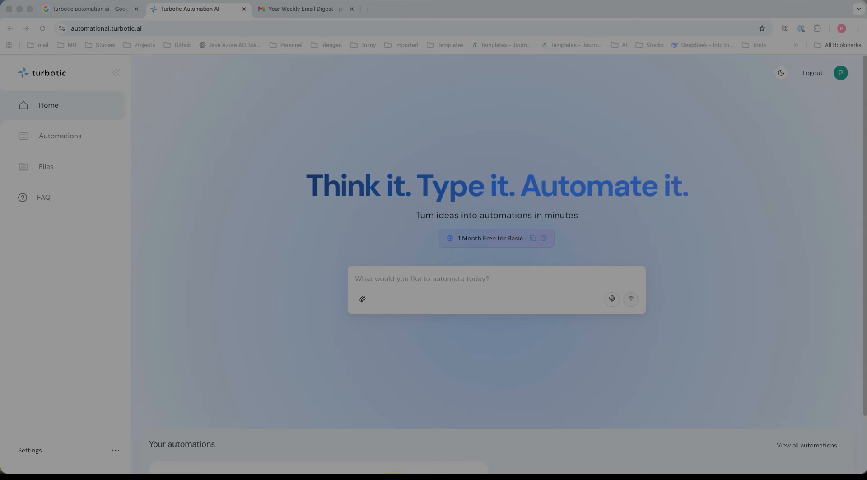
Submit the automation prompt "Summarize my last 5 emails and send me a Word doc"
click(397, 278)
text(Summarize my last 5 emails and send me a Word doc)
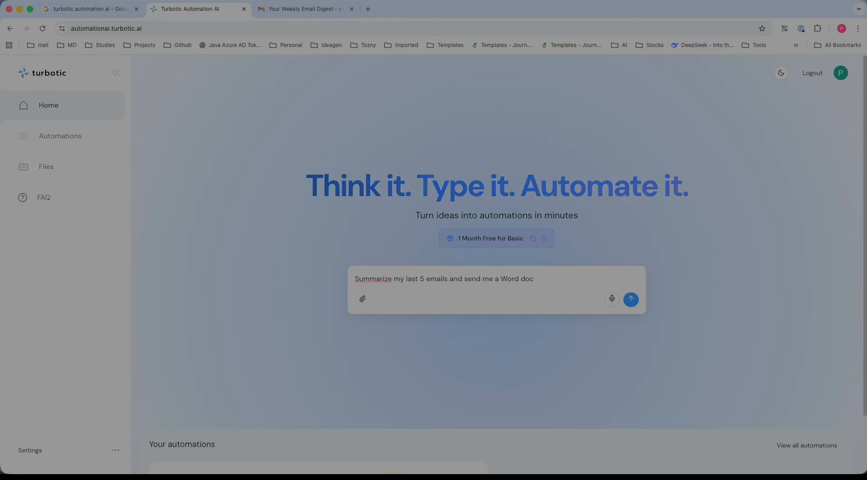
key(Return)
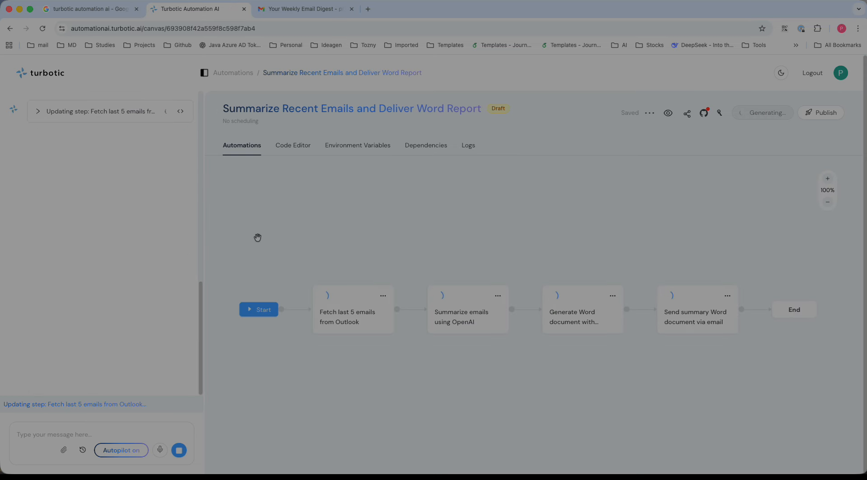
Review the code generated for the automation's steps in the code editor
click(360, 332)
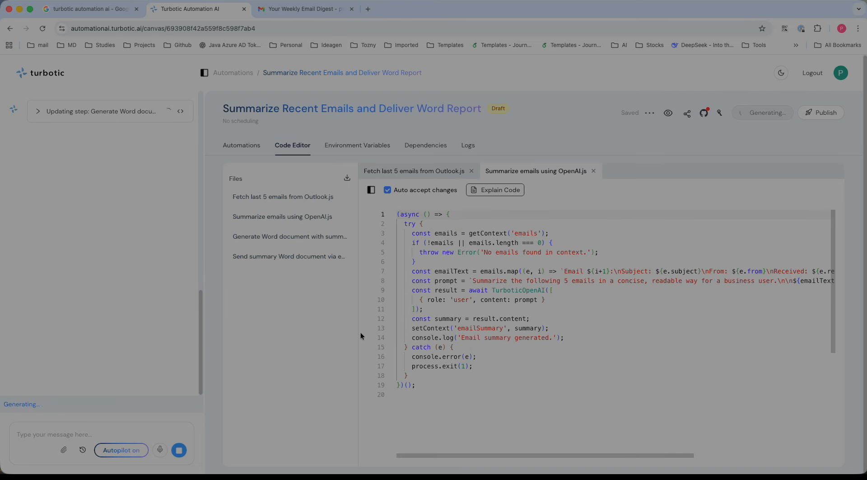
scroll(390, 319, down, 5)
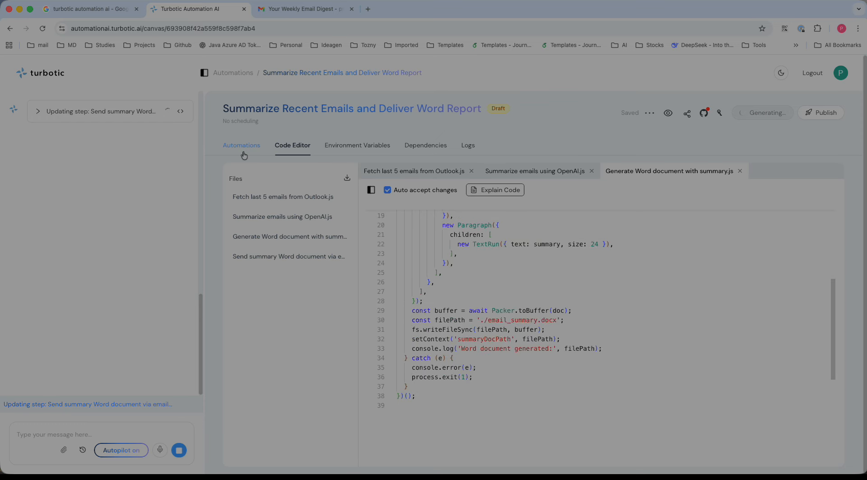
scroll(378, 264, down, 5)
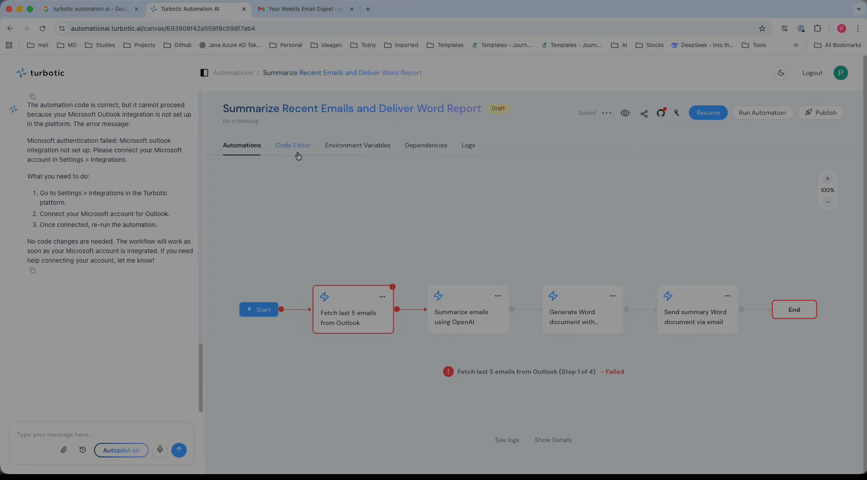
Return home and submit a new prompt: "Get latest 5 email from my gmail account and send me the summary of the email to my gmail account"
click(27, 76)
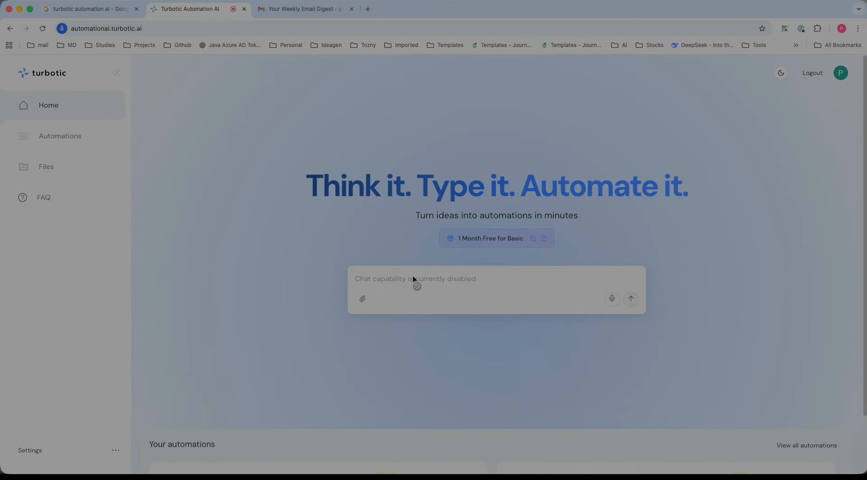
click(402, 276)
text(S)
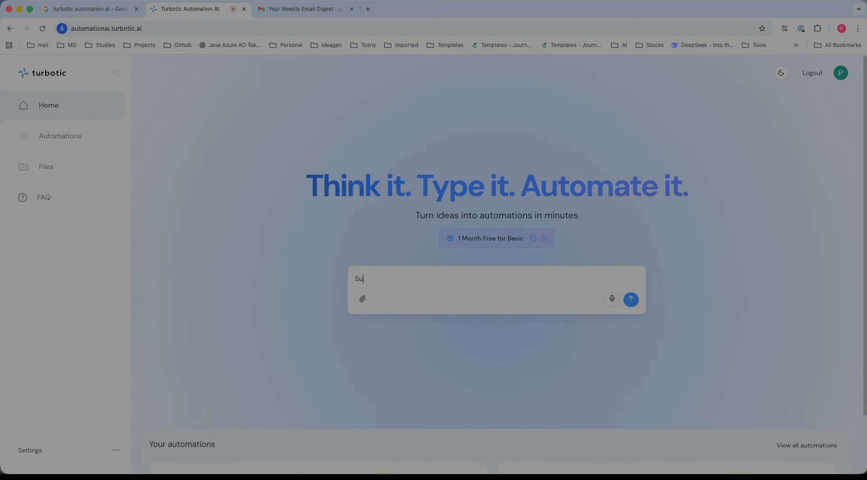
key(BackSpace)
text(Get )
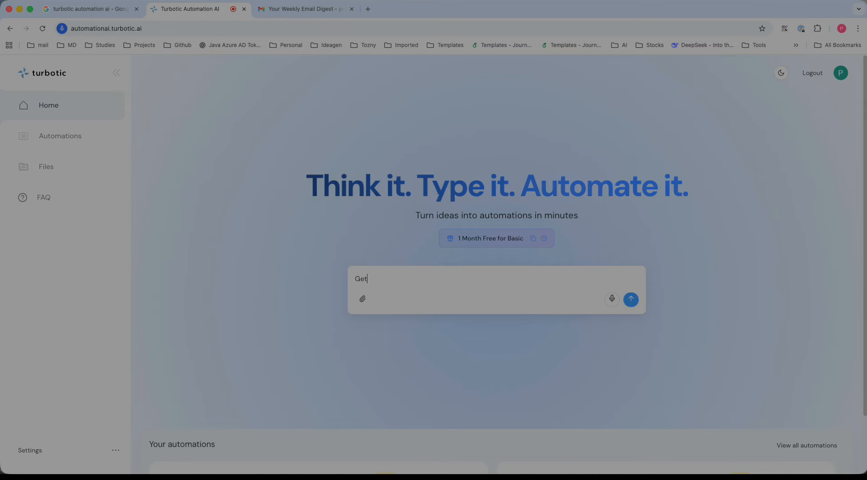
text(all)
key(BackSpace)
key(BackSpace)
key(BackSpace)
key(BackSpace)
text(le)
text(test 5 )
text(unread)
key(BackSpace)
key(BackSpace)
key(BackSpace)
key(BackSpace)
key(BackSpace)
key(BackSpace)
text(email from my gmal acc)
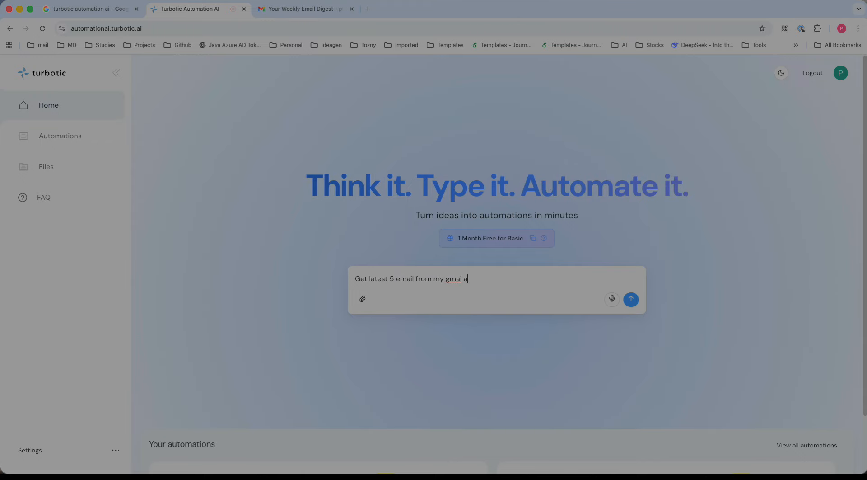
key(BackSpace)
key(BackSpace)
text(il account and send me)
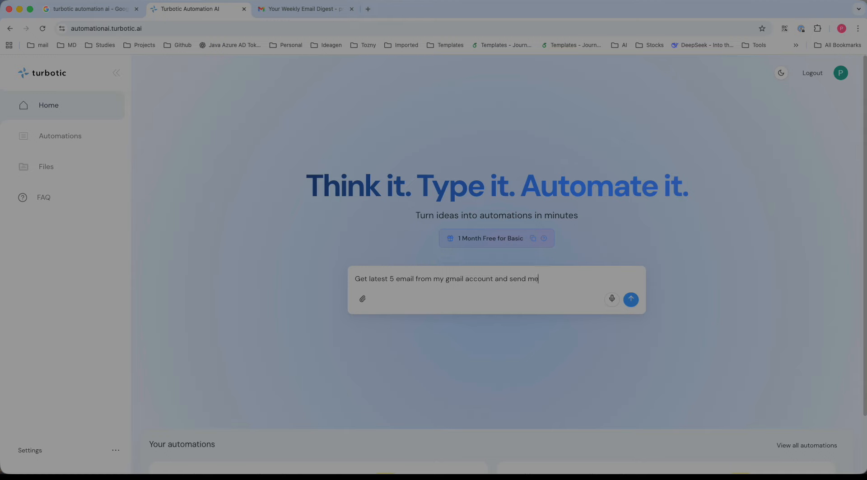
text( the summa)
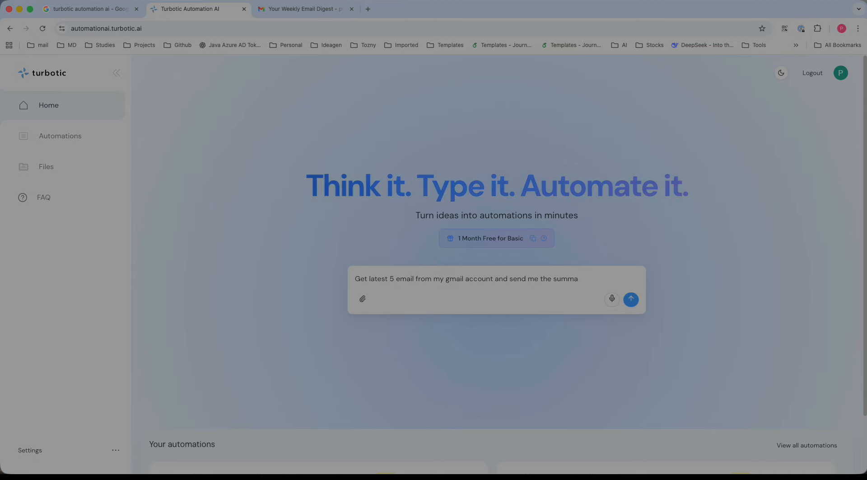
text(ry of the email to the)
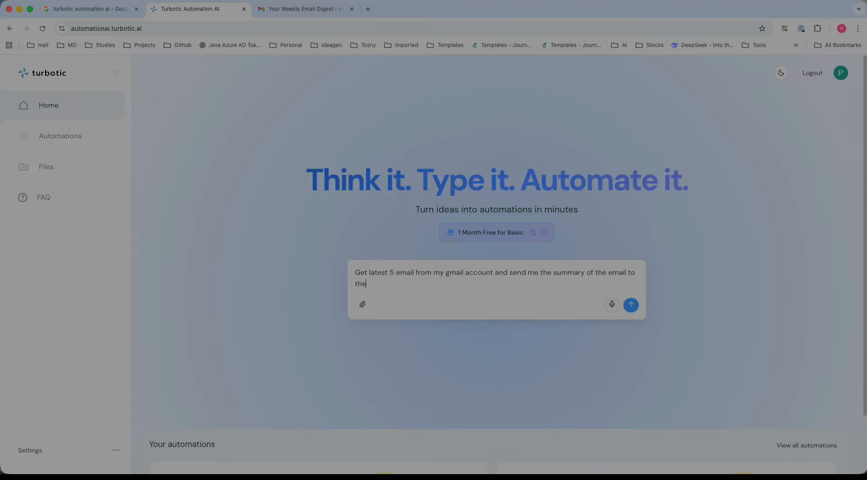
key(BackSpace)
key(BackSpace)
key(BackSpace)
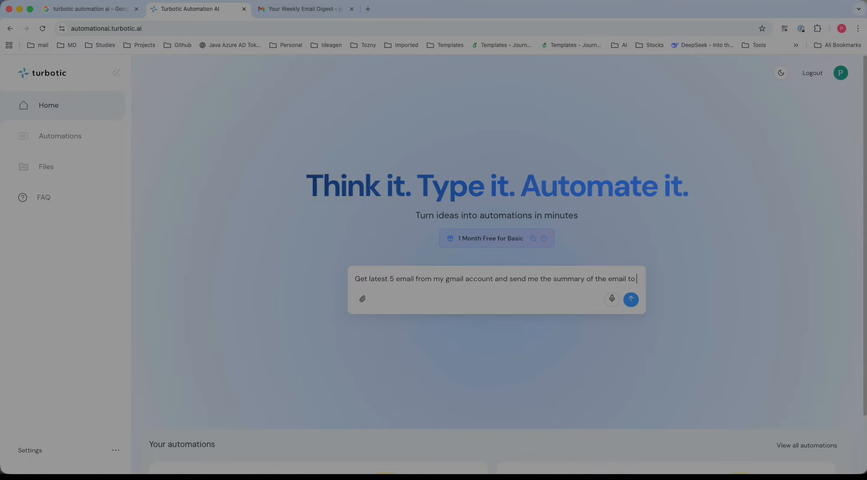
text(my gmail account)
key(Return)
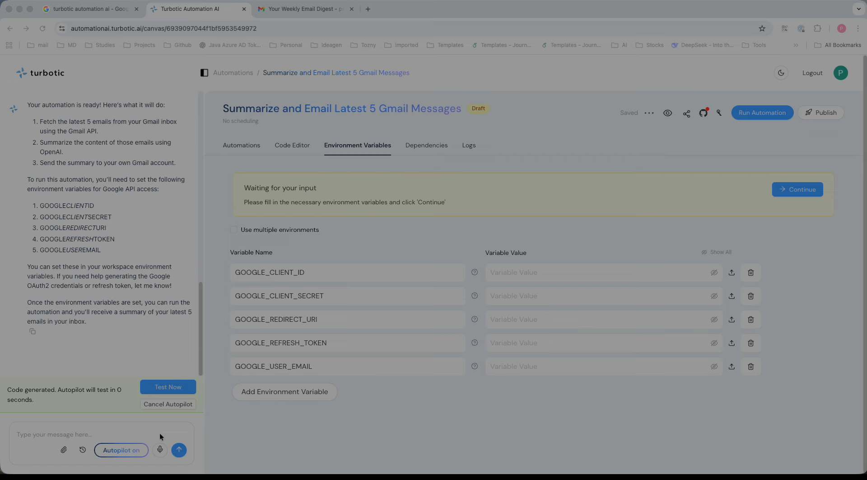
Toggle Autopilot off and back on
click(119, 453)
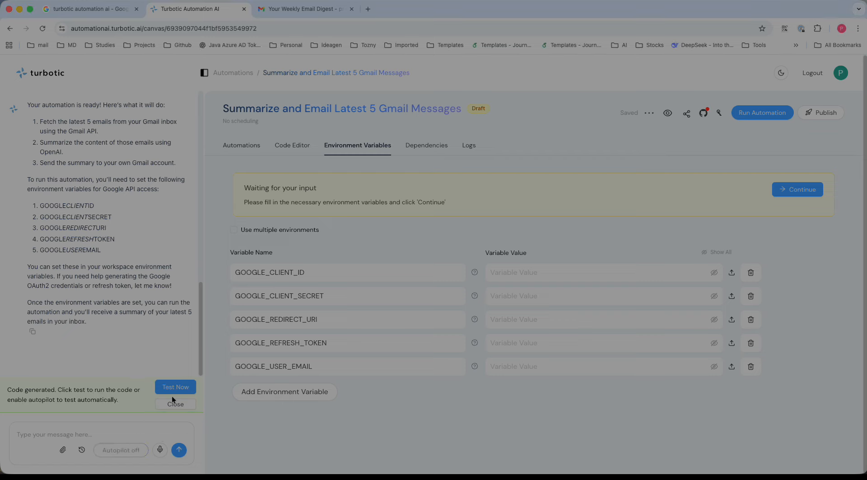
click(127, 455)
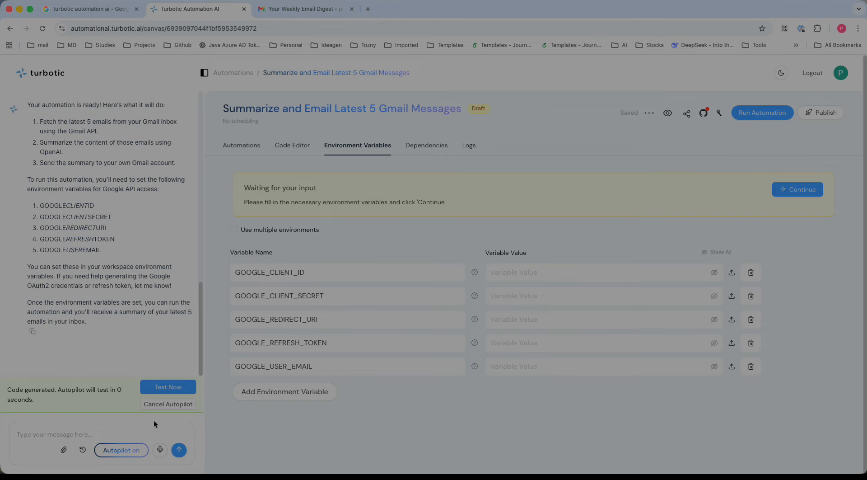
Read through the generated code of the fetch, summarize and send-email steps
click(289, 145)
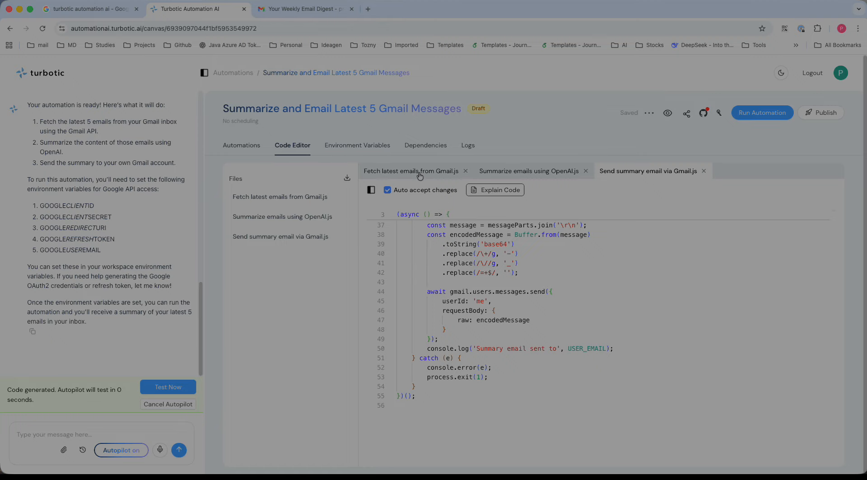
click(256, 150)
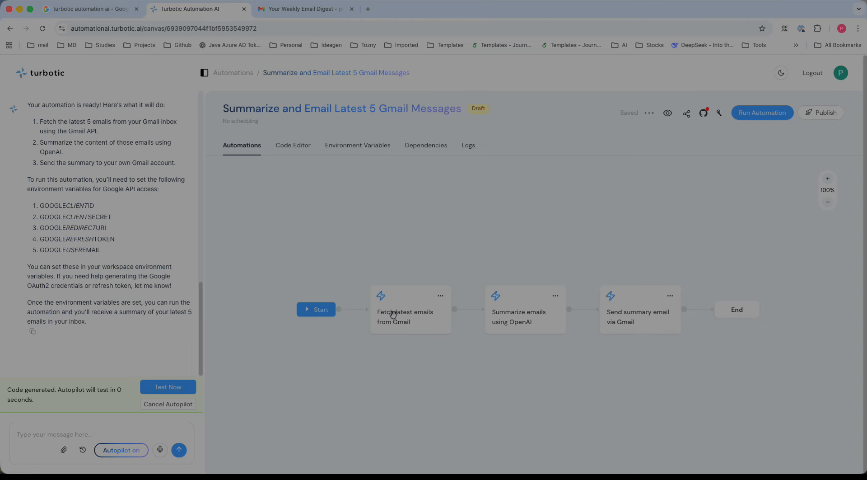
click(291, 149)
click(419, 174)
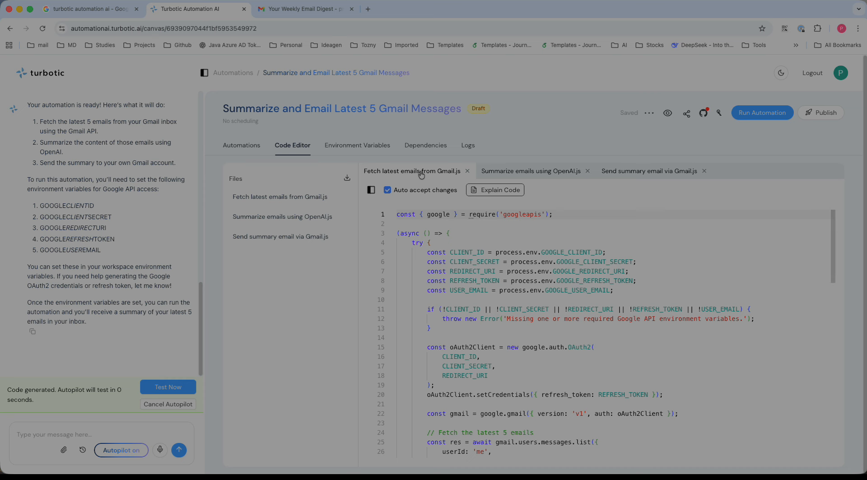
scroll(519, 338, down, 5)
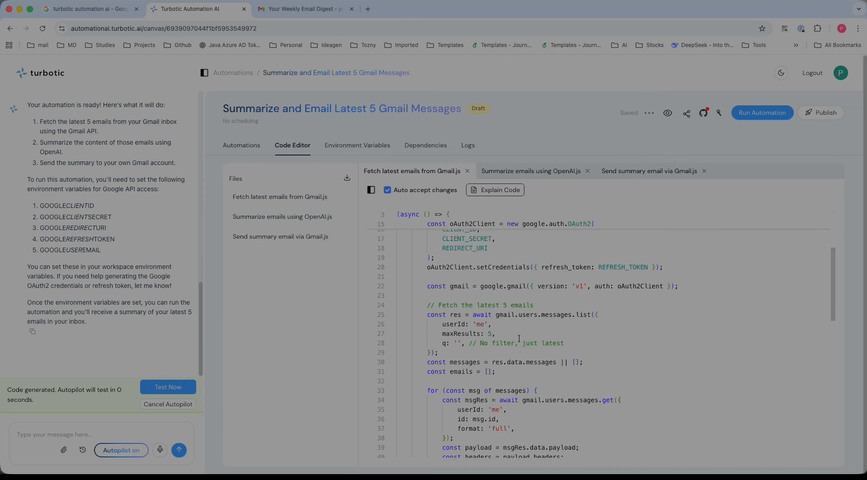
scroll(475, 303, up, 5)
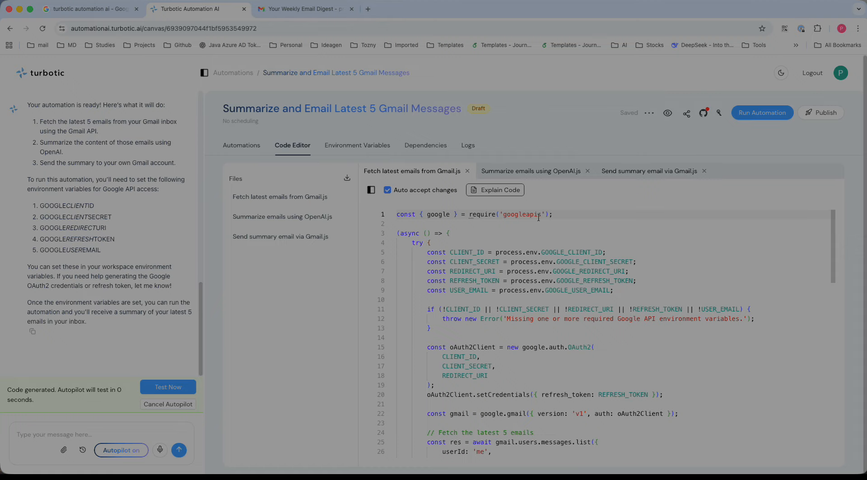
scroll(513, 352, down, 15)
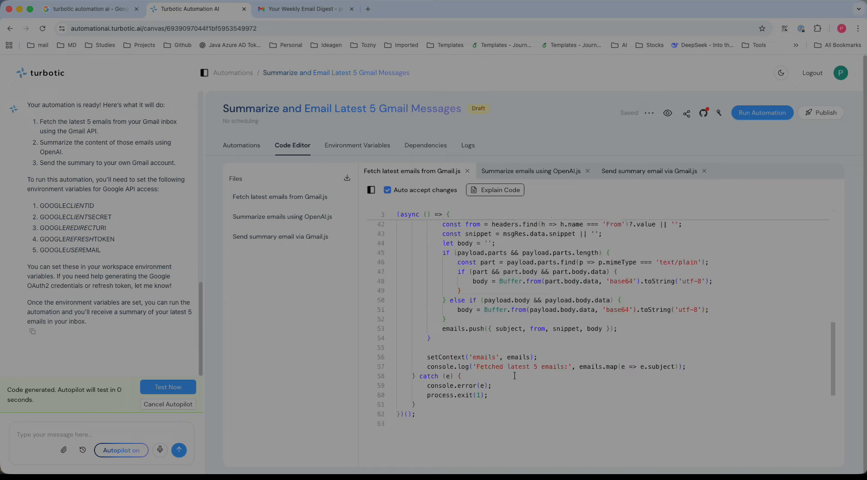
scroll(515, 374, up, 8)
scroll(515, 374, up, 2)
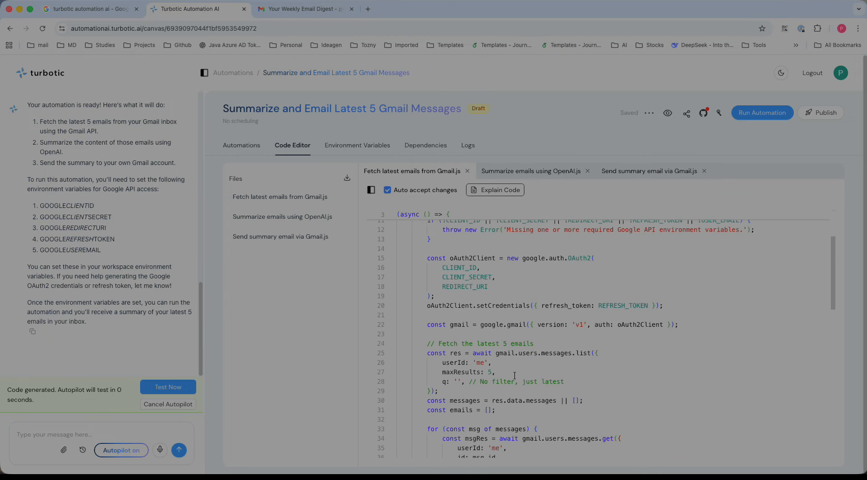
scroll(546, 351, up, 4)
click(547, 170)
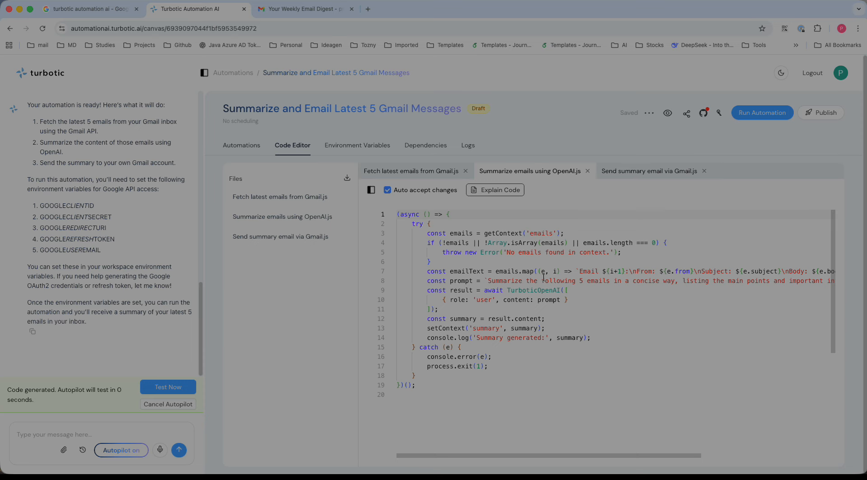
click(661, 172)
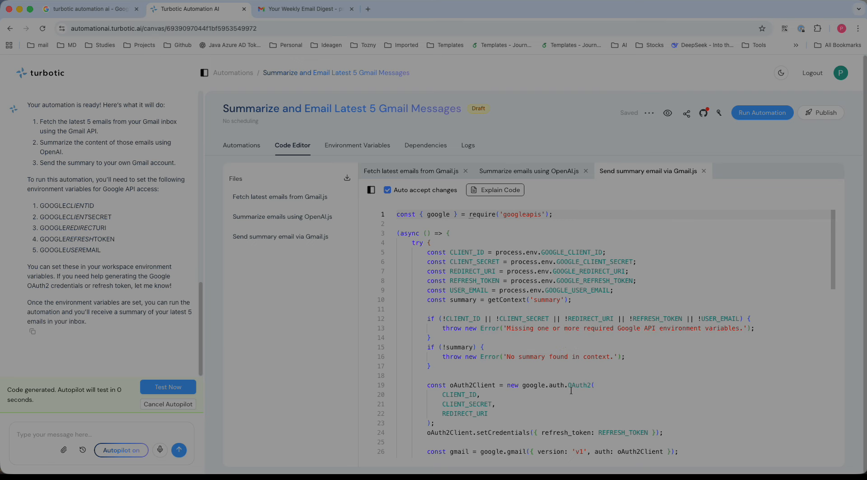
scroll(571, 390, down, 4)
scroll(571, 389, up, 5)
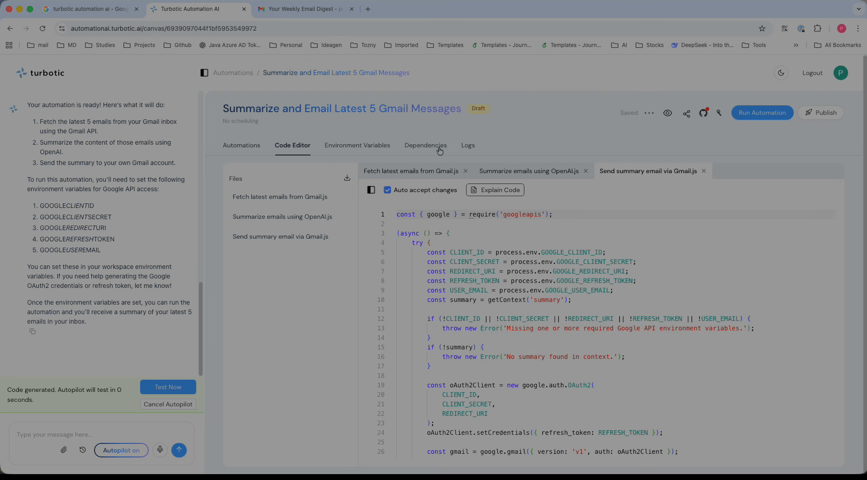
Inspect the automation's environment variables, dependencies and logs
click(363, 147)
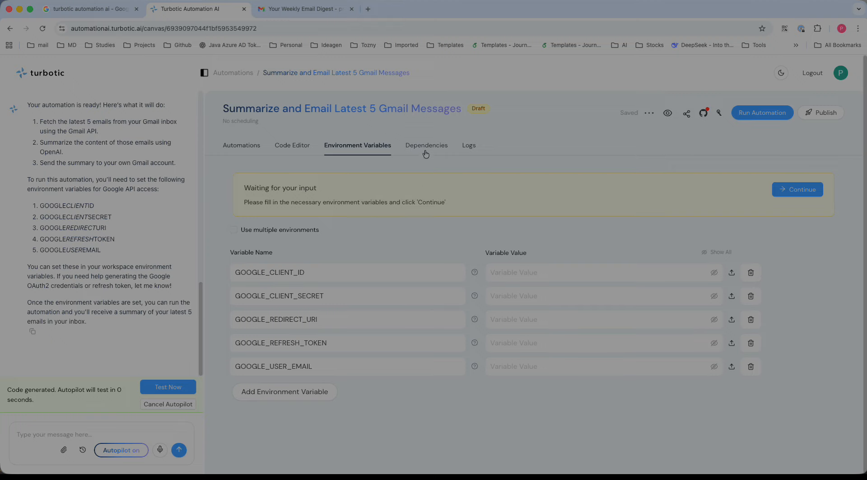
click(435, 147)
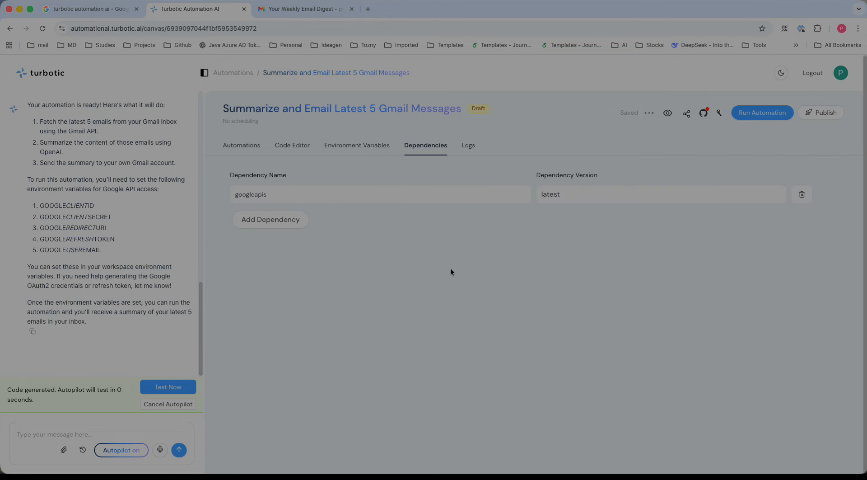
click(467, 146)
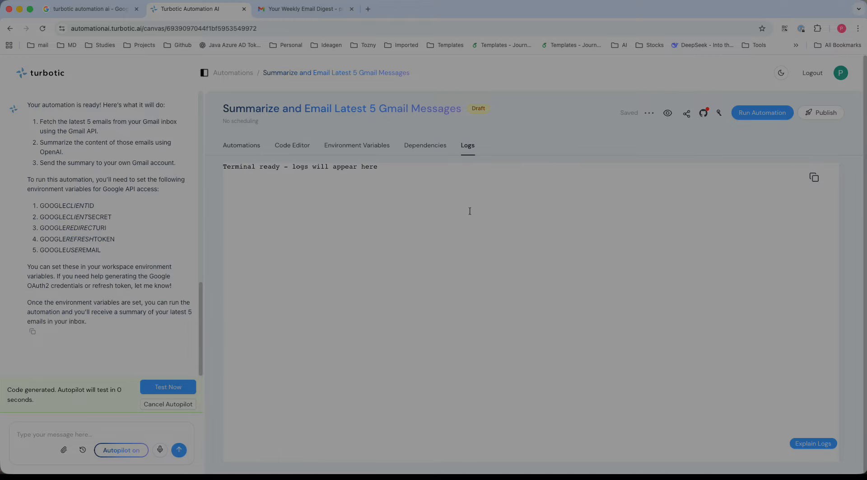
Explore the Edit Automation option, the Connect GitHub dialog and the API Key & Usage dialog, closing each
click(649, 114)
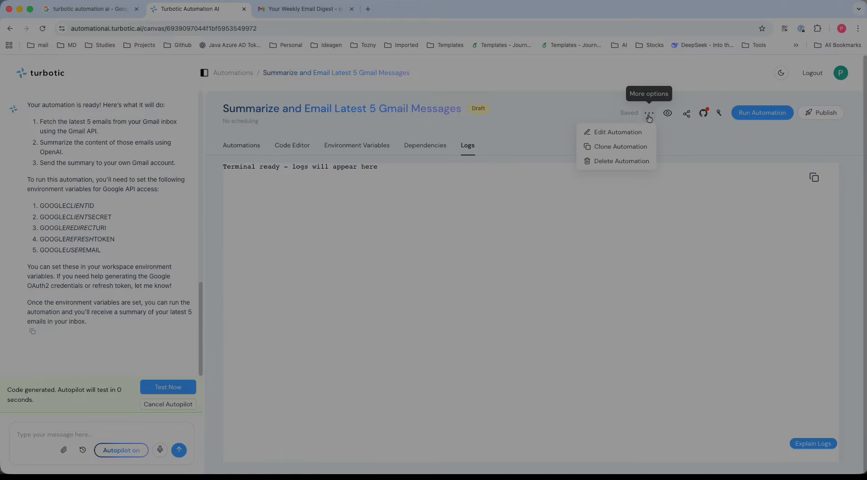
click(611, 132)
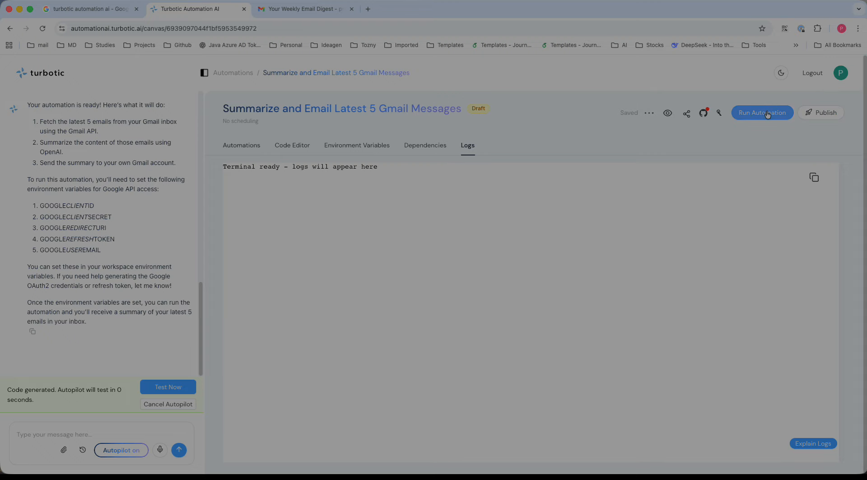
click(704, 113)
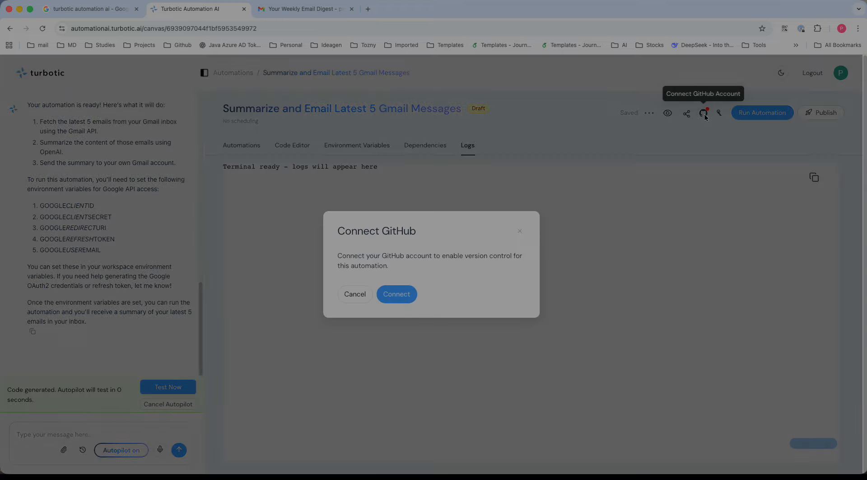
click(518, 232)
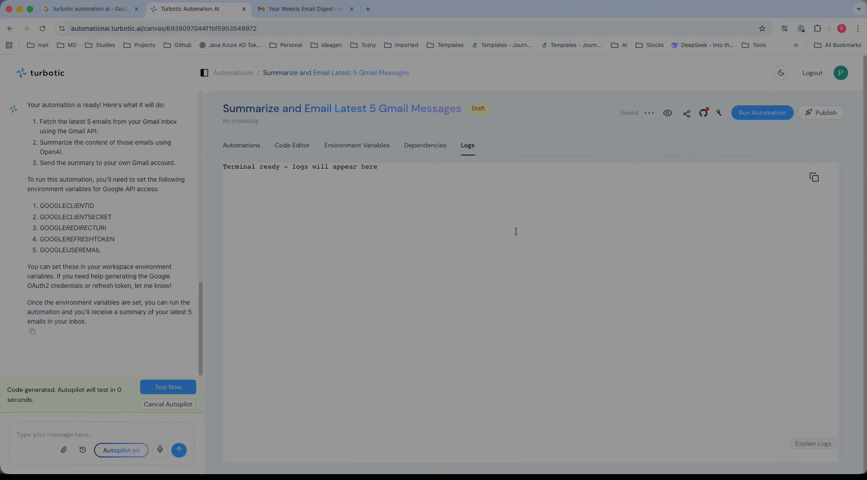
click(719, 114)
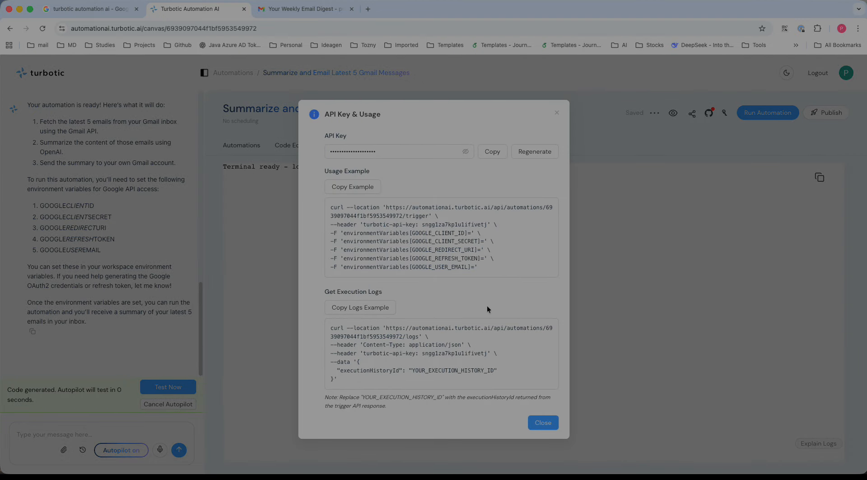
click(556, 113)
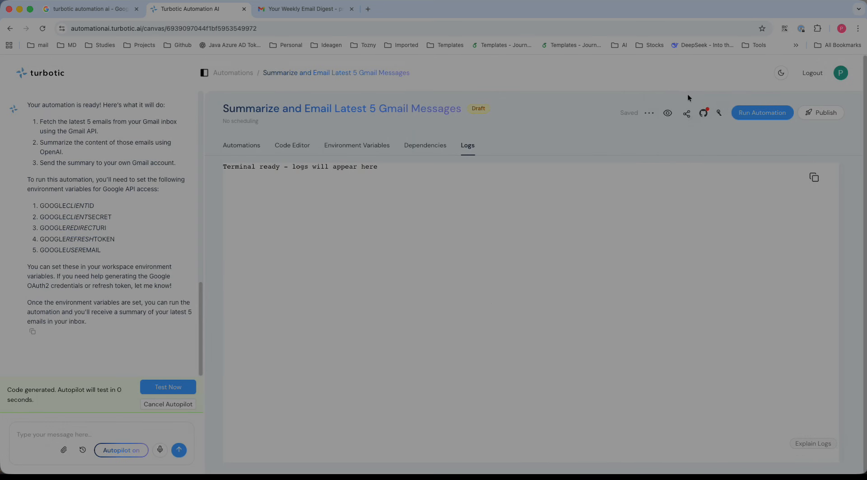
Open the browser preview of the automation and close it
click(669, 116)
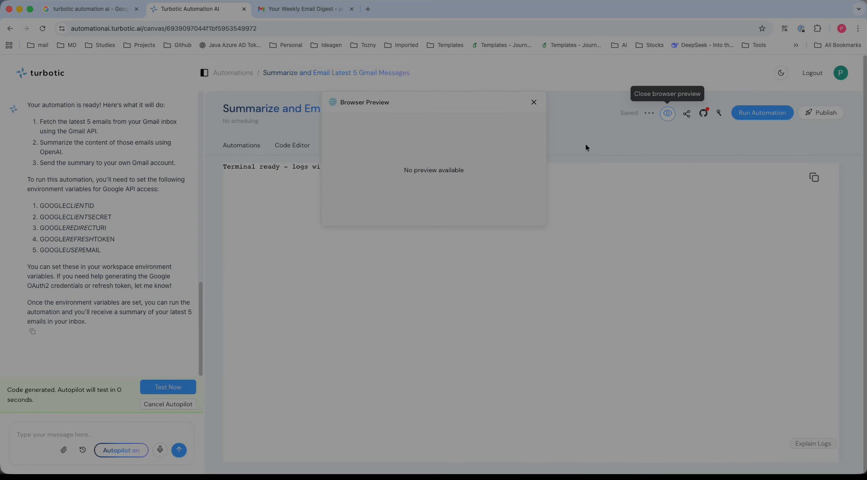
click(533, 102)
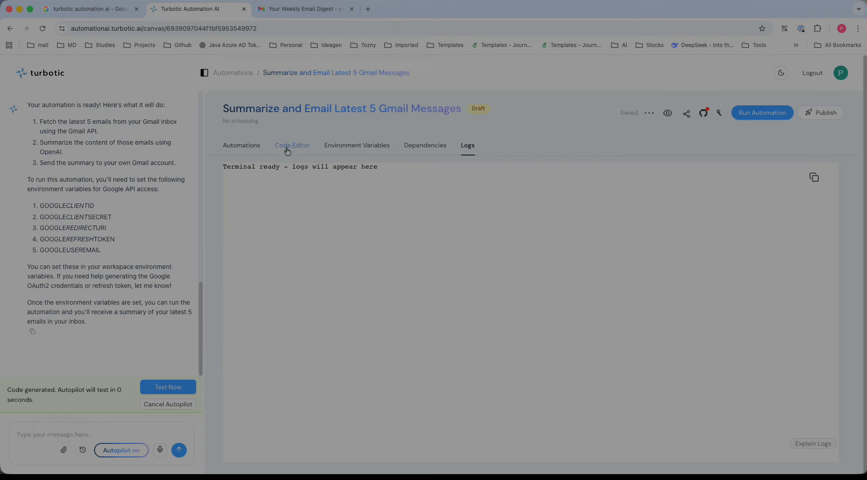
Return to the home page and open the Weekly Digest of Daily Email Summaries in Word or PDF automation
click(45, 81)
scroll(313, 290, down, 1)
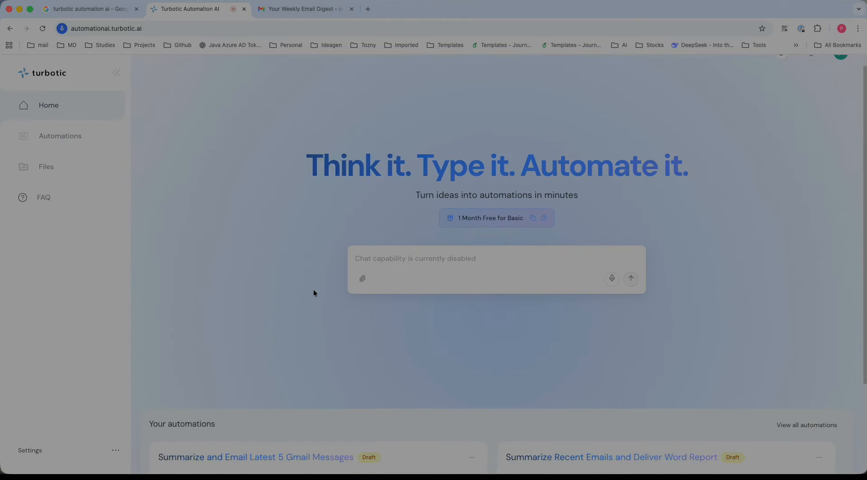
scroll(314, 293, down, 3)
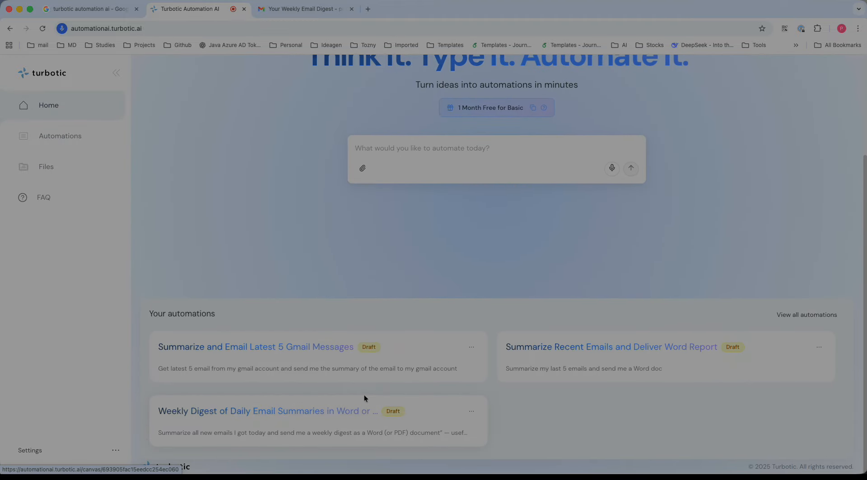
click(306, 411)
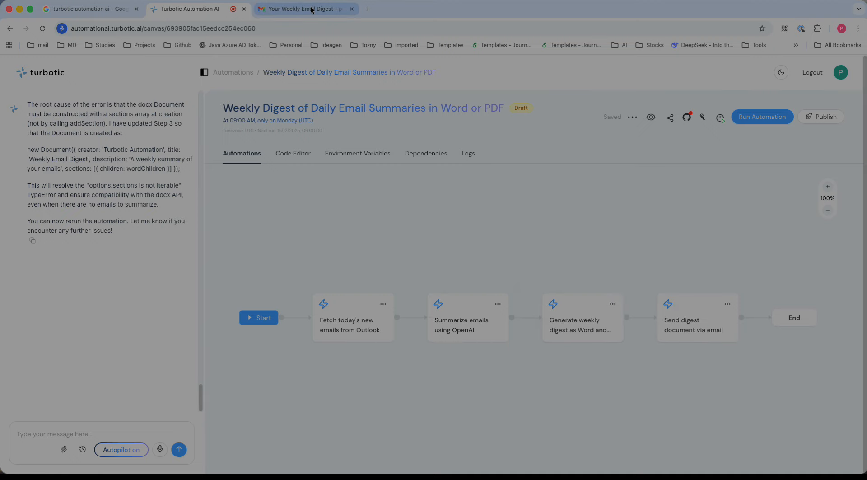
Compare the automation's RECIPIENT_EMAIL variable value with the weekly digest email received in Gmail
click(366, 159)
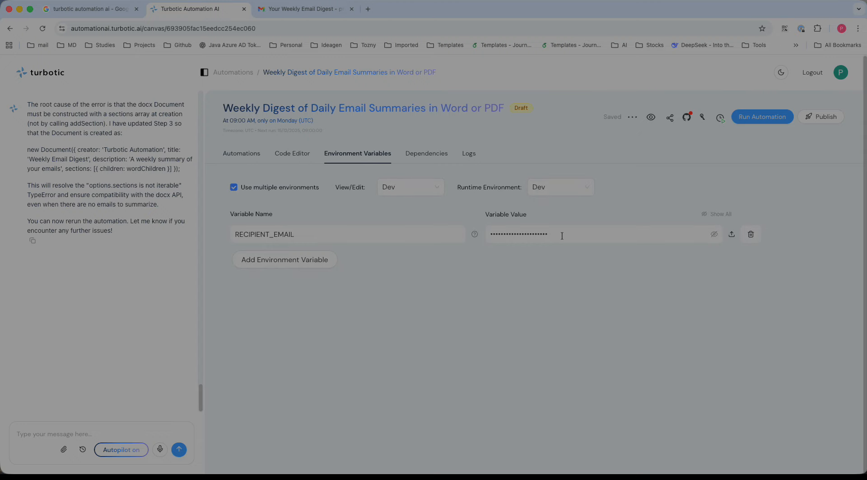
click(256, 154)
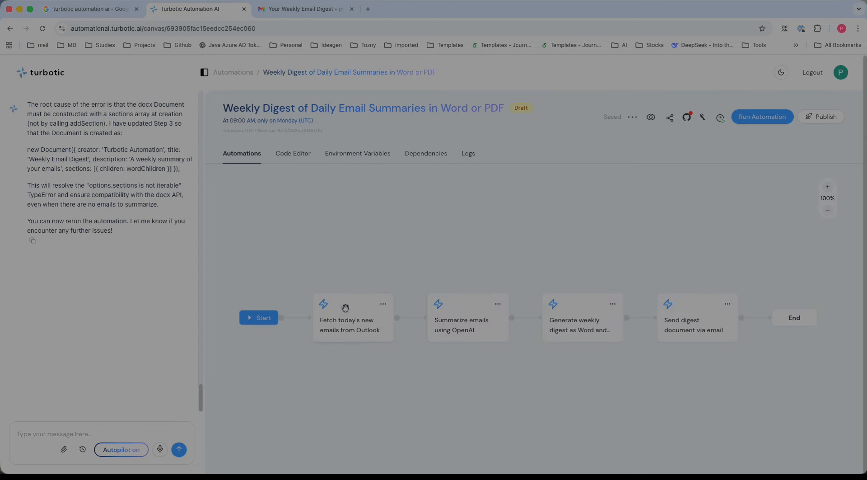
click(316, 9)
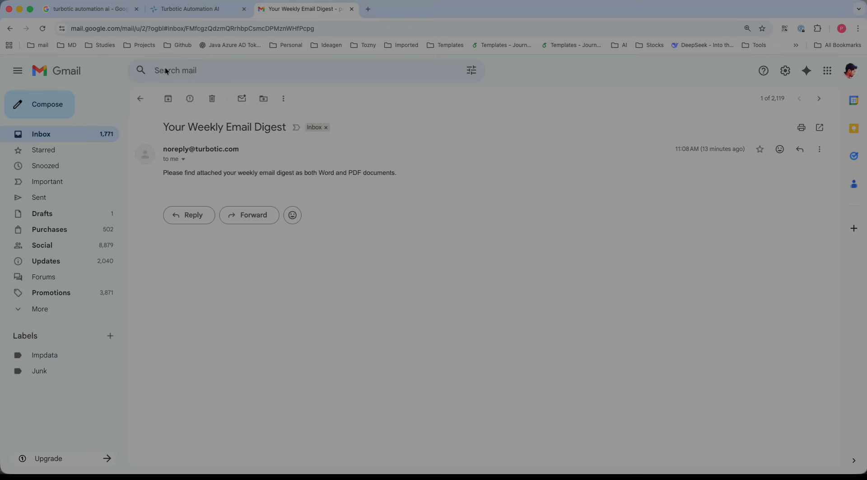
click(206, 10)
click(357, 153)
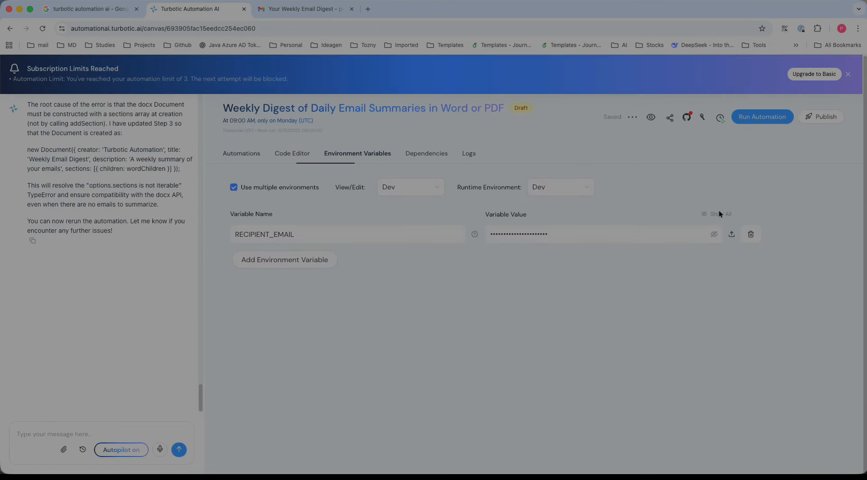
click(715, 235)
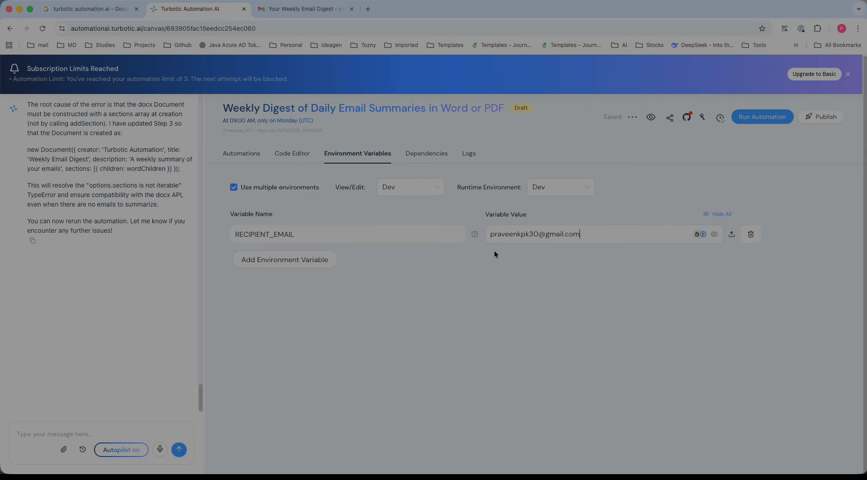
click(299, 12)
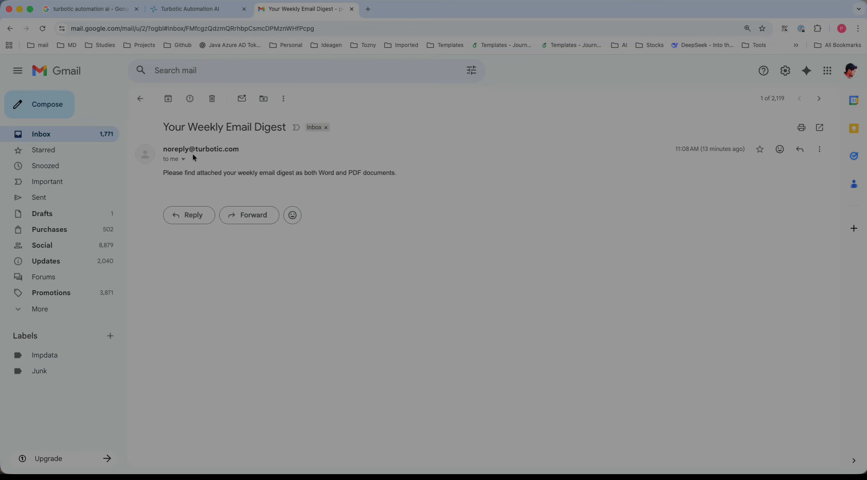
click(215, 10)
Review the Outlook fetch and OpenAI summarize code files, then the environment variables and workflow
click(293, 156)
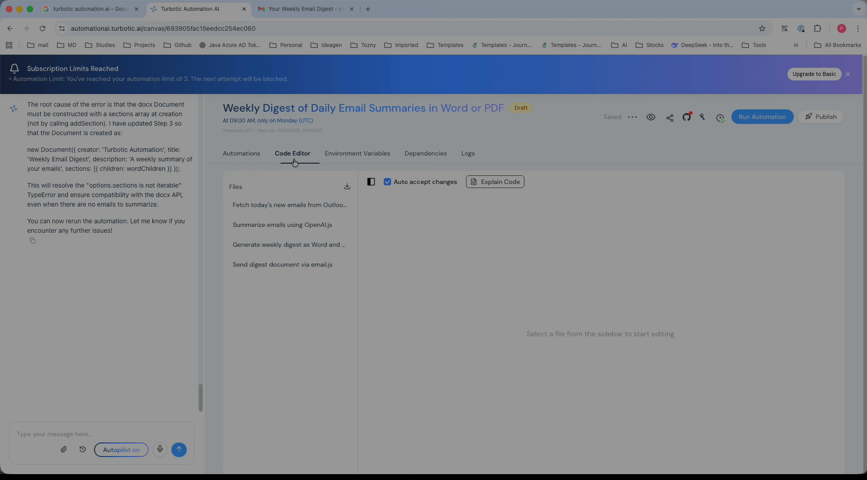
click(311, 209)
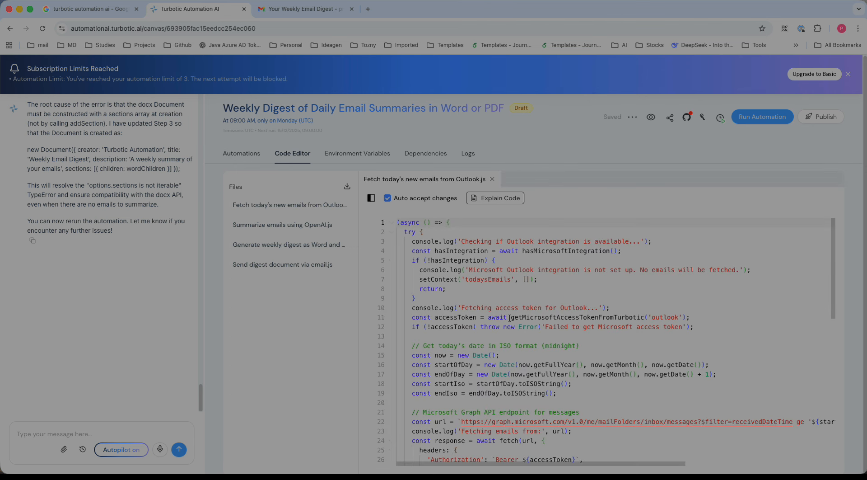
scroll(509, 318, down, 3)
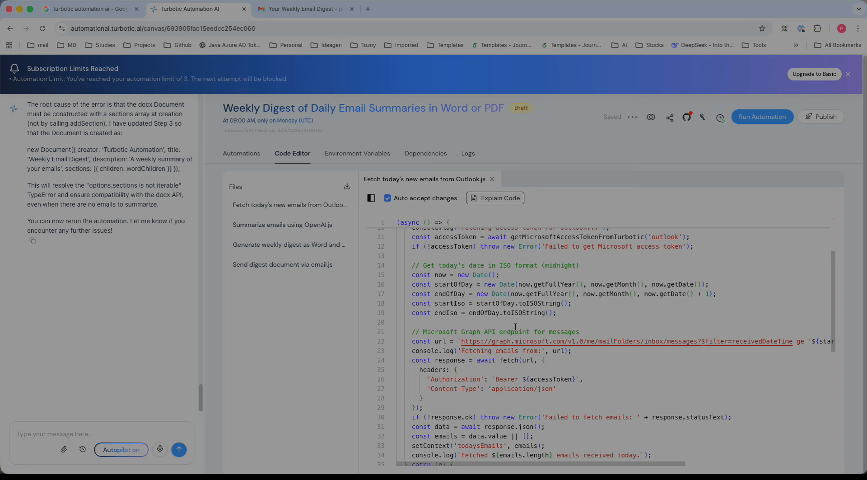
click(314, 226)
click(323, 210)
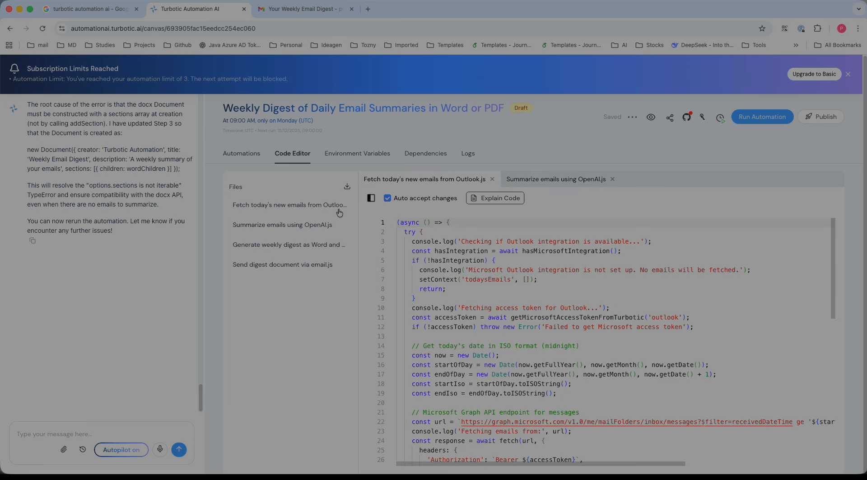
click(358, 154)
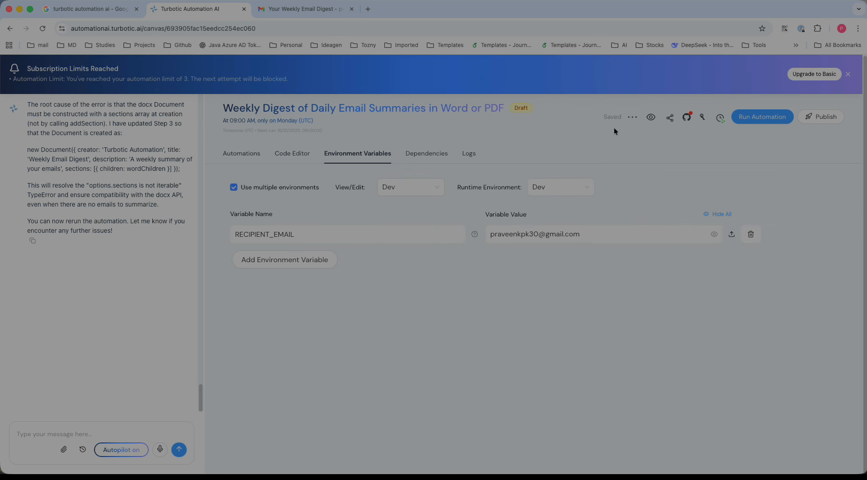
click(239, 153)
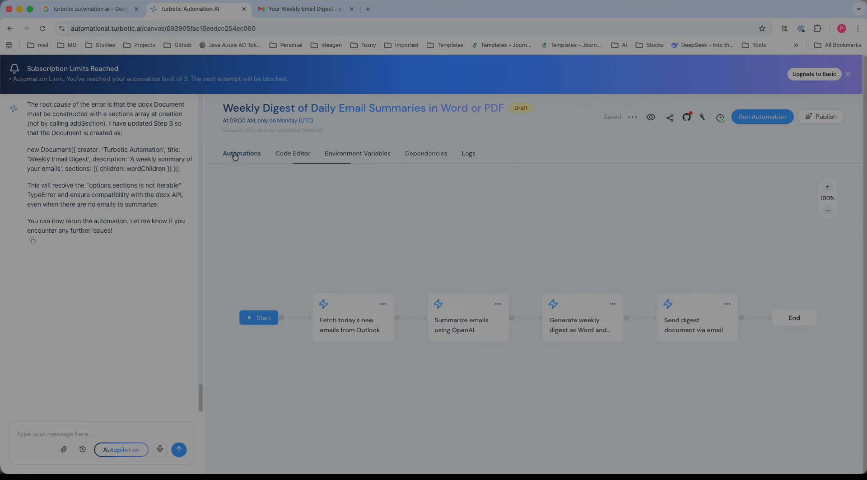
Run the Weekly Digest automation and close the subscription limits banner
click(754, 120)
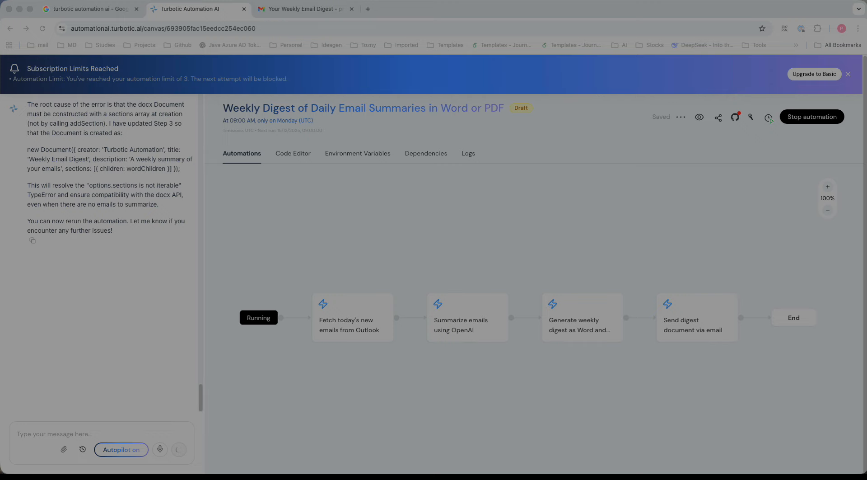
scroll(120, 270, up, 10)
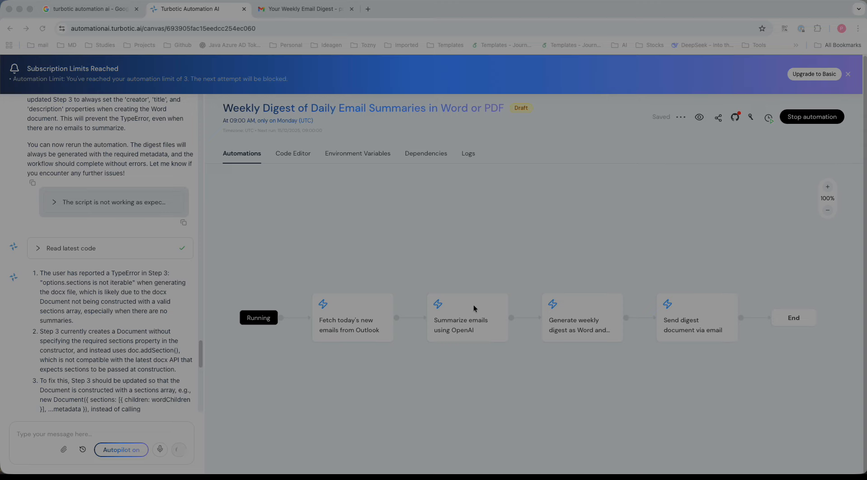
click(847, 74)
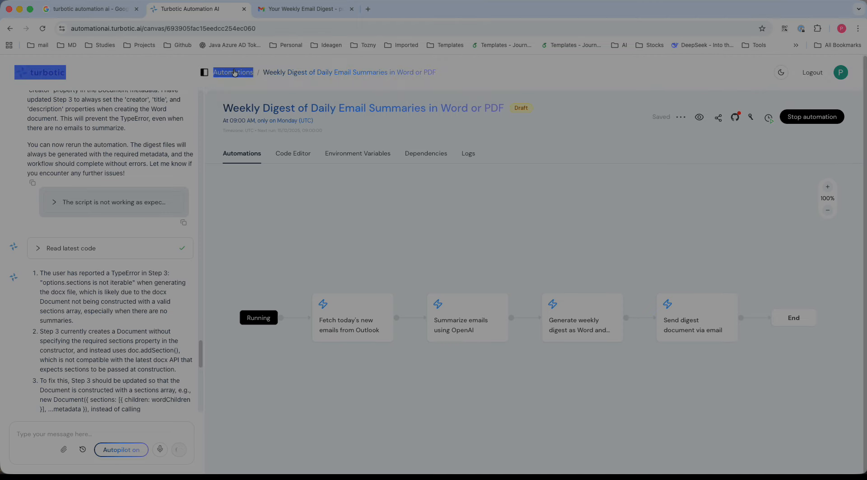
click(309, 91)
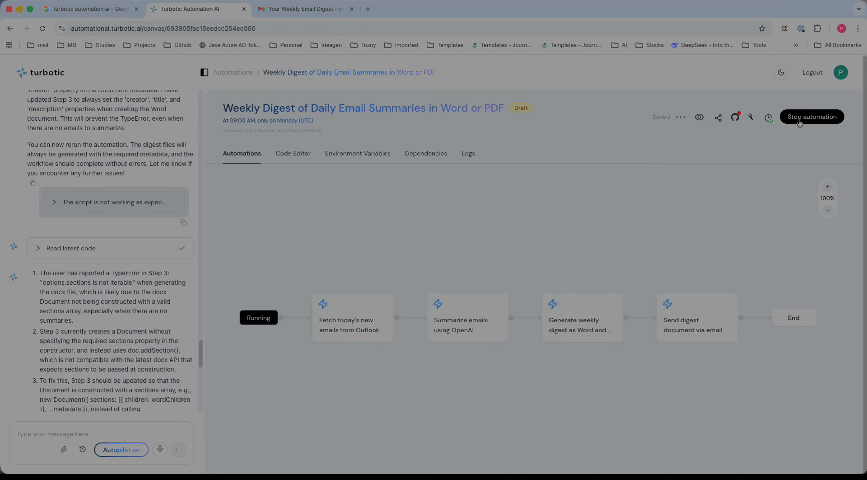
scroll(99, 388, down, 10)
scroll(101, 384, up, 7)
Close the error notification and run the Weekly Digest automation again
click(292, 164)
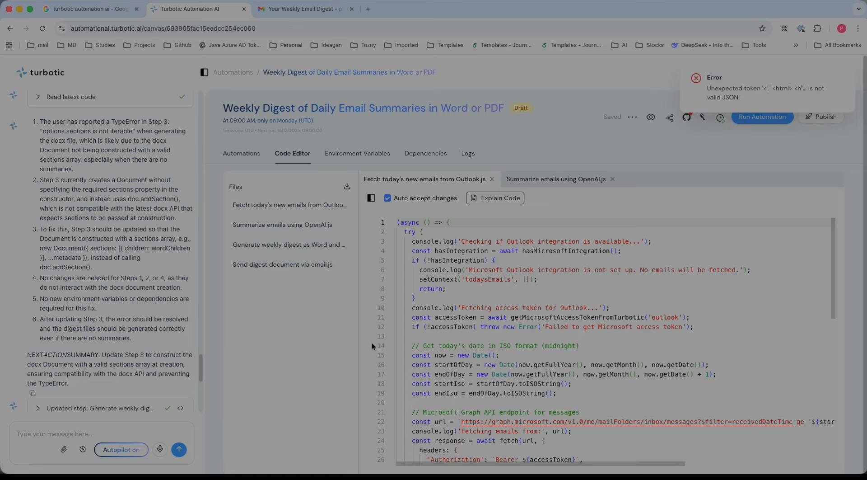
click(359, 154)
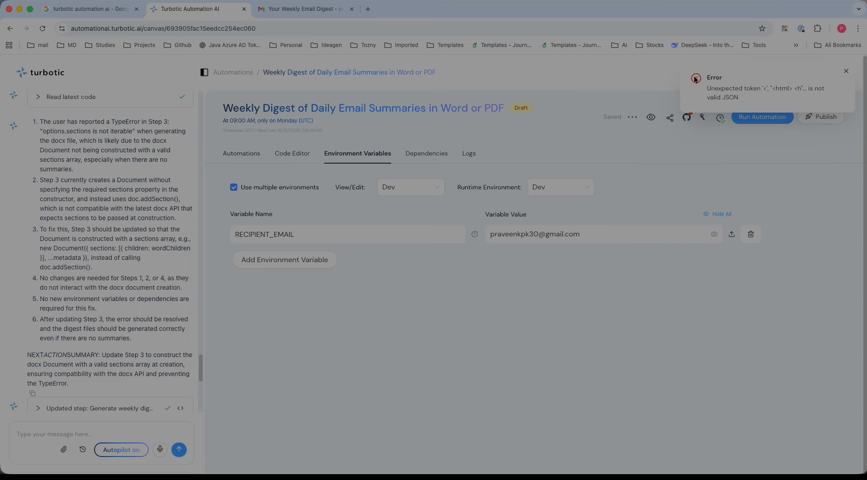
scroll(103, 346, down, 5)
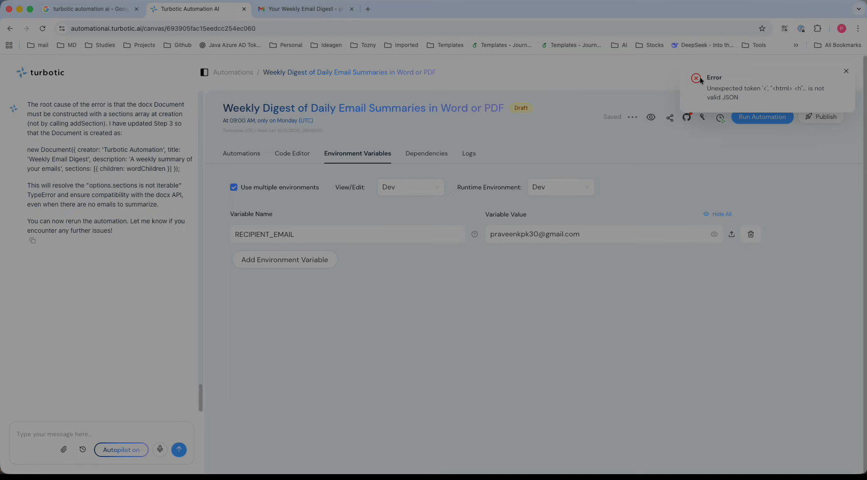
click(847, 73)
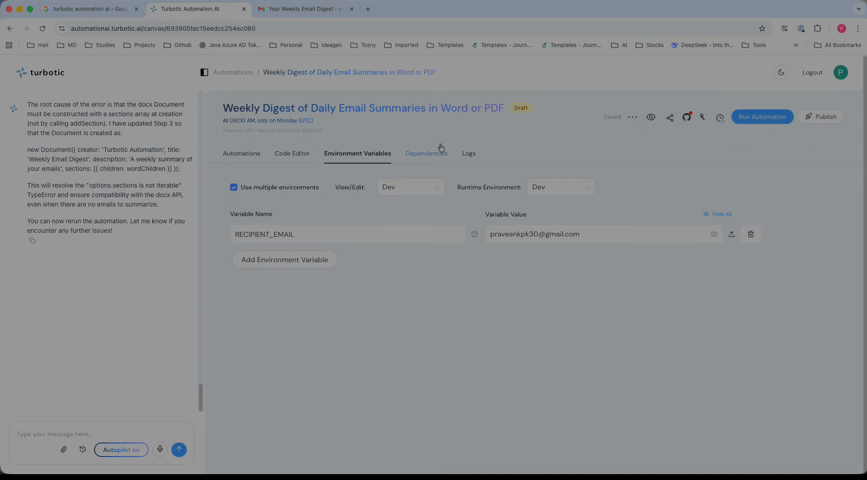
click(244, 155)
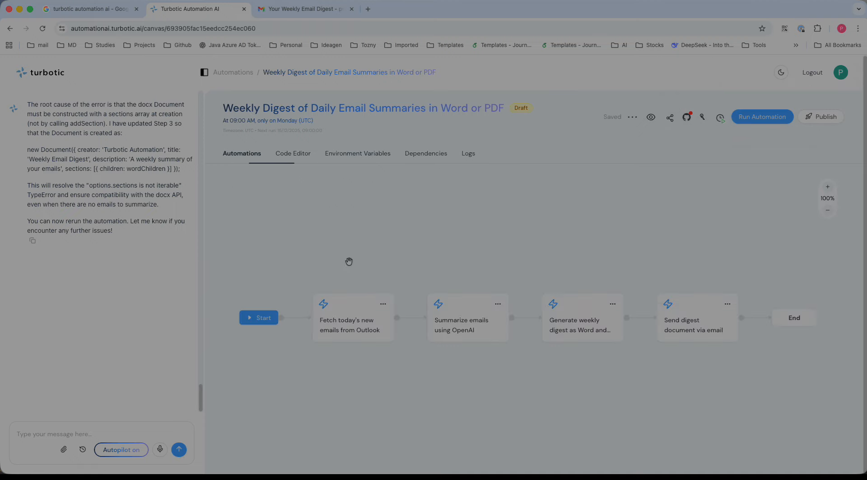
click(756, 118)
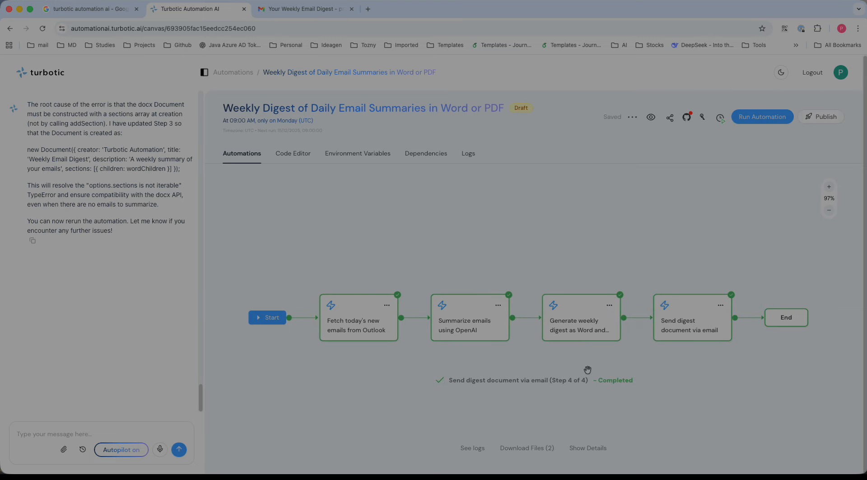
Open the newest Your Weekly Email Digest message in the Gmail inbox and expand its content
click(305, 8)
click(75, 134)
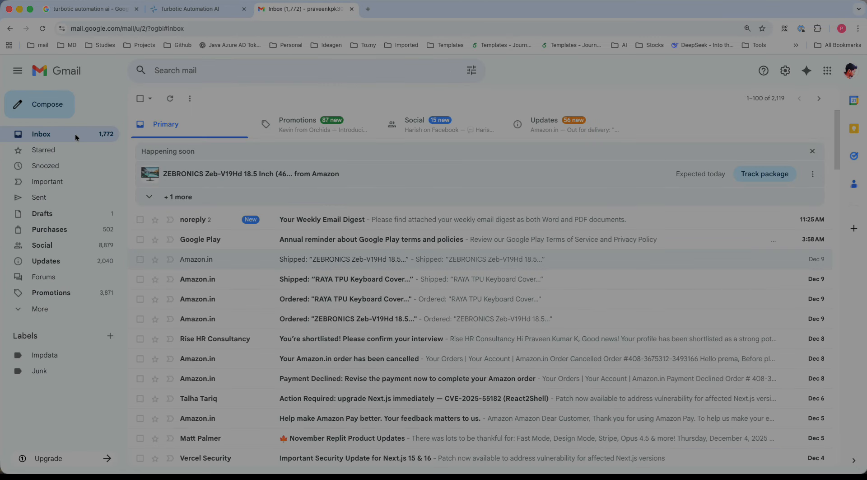
click(325, 223)
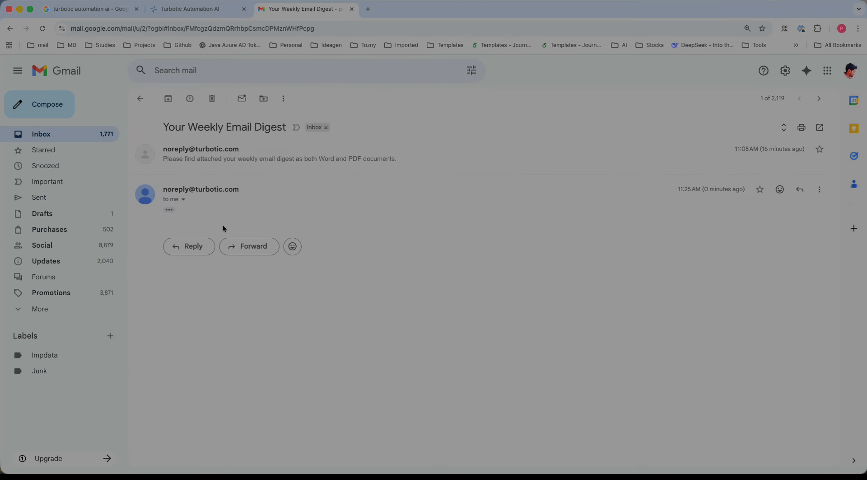
click(170, 210)
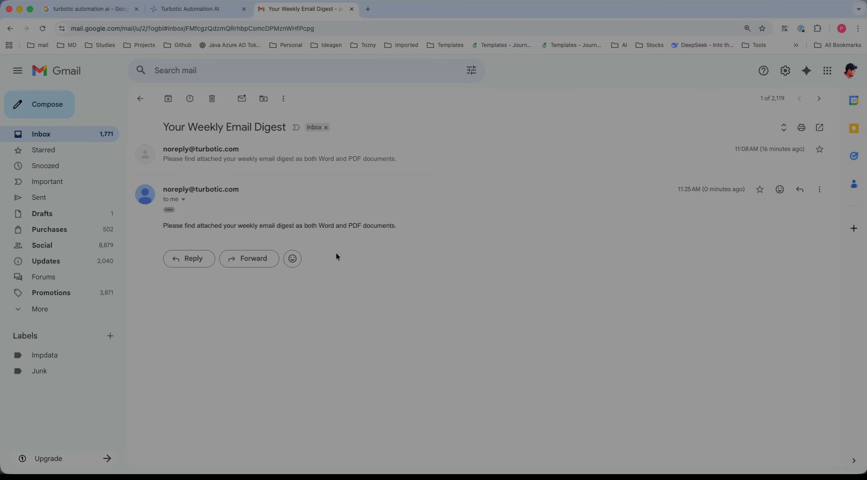
click(190, 9)
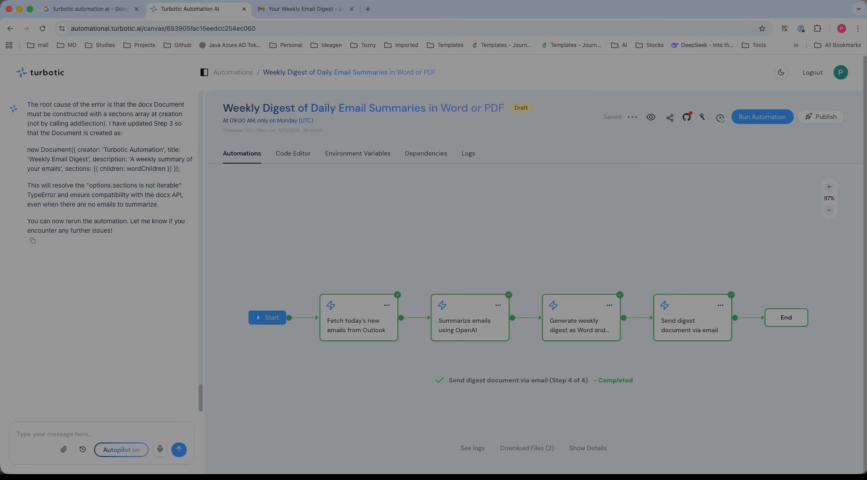
Download the automation's code files from the Code Editor
click(291, 154)
click(413, 293)
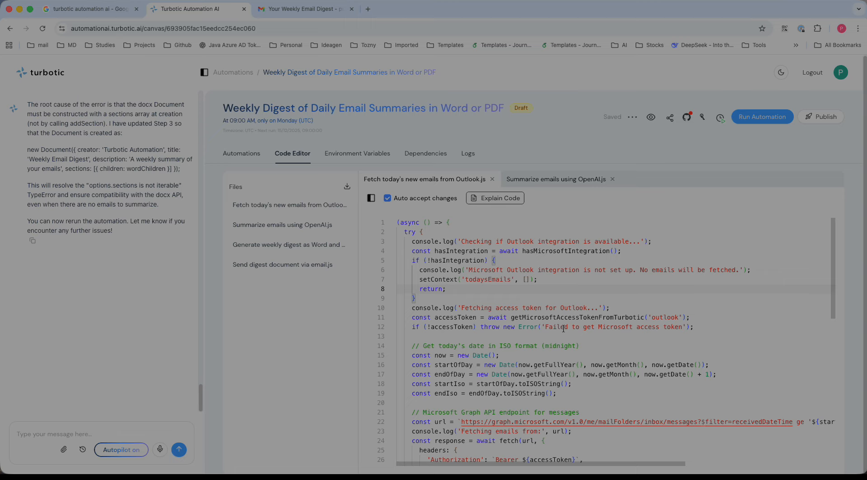
click(347, 187)
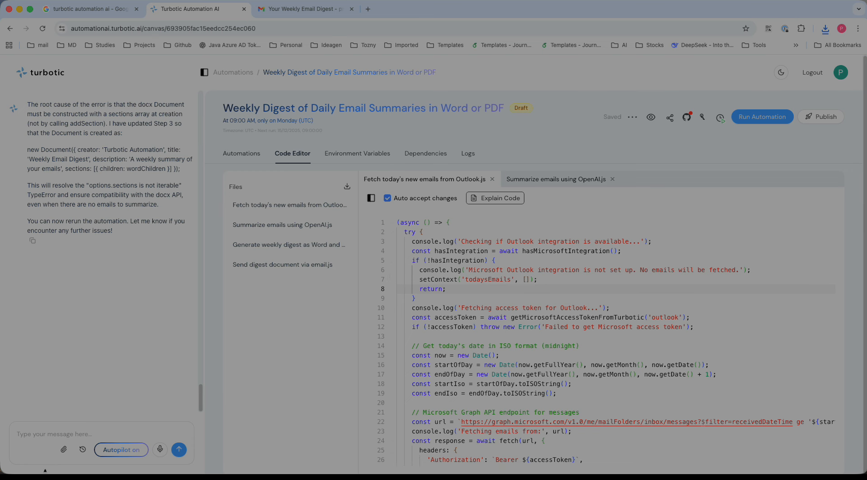
Open the version history and scroll through the saved versions
click(83, 450)
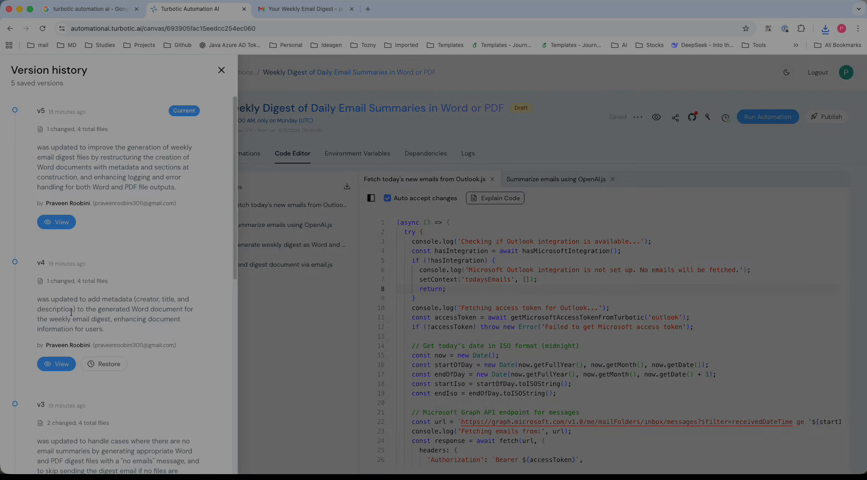
scroll(87, 245, down, 6)
scroll(100, 400, up, 6)
scroll(153, 370, down, 8)
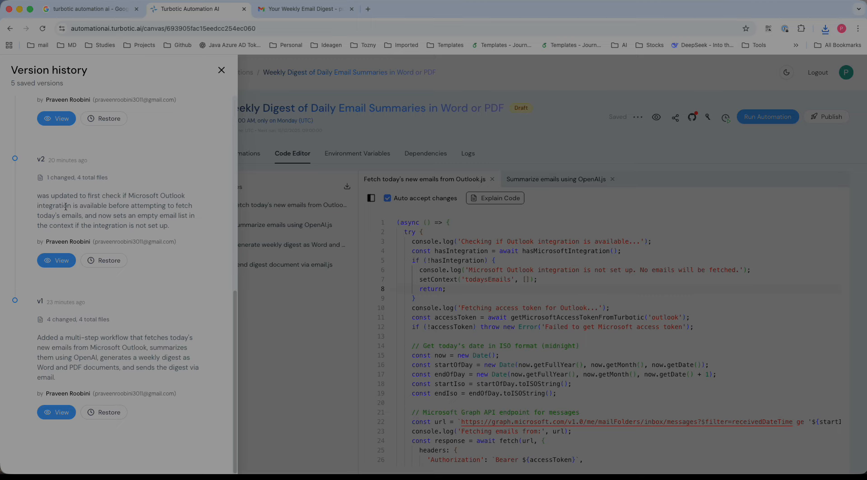
Scroll through the remaining saved versions in the version history and close it
scroll(66, 206, up, 7)
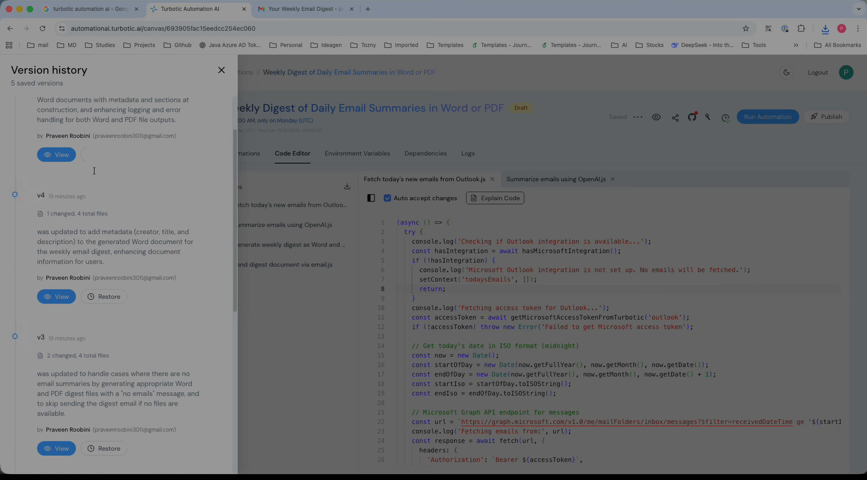
scroll(94, 170, up, 2)
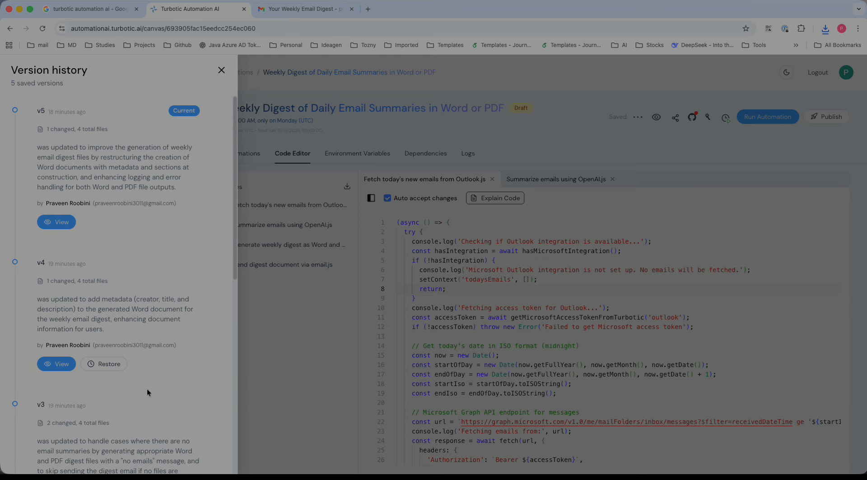
scroll(147, 392, down, 5)
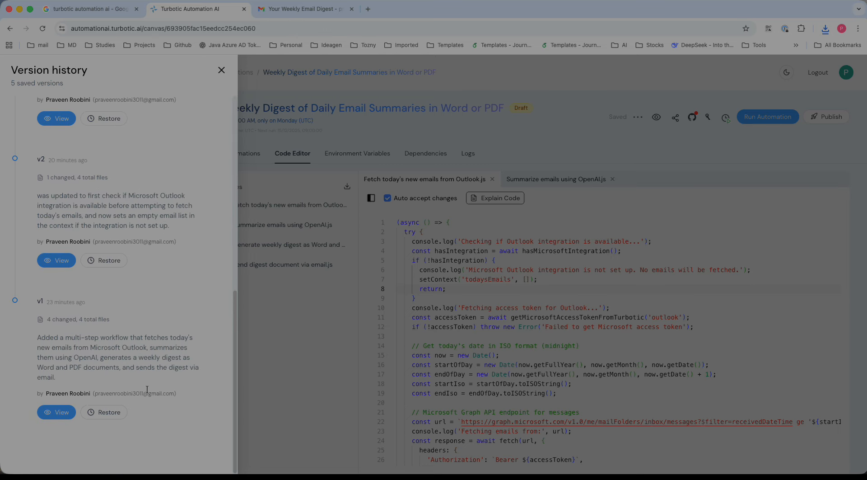
scroll(187, 163, up, 5)
click(221, 71)
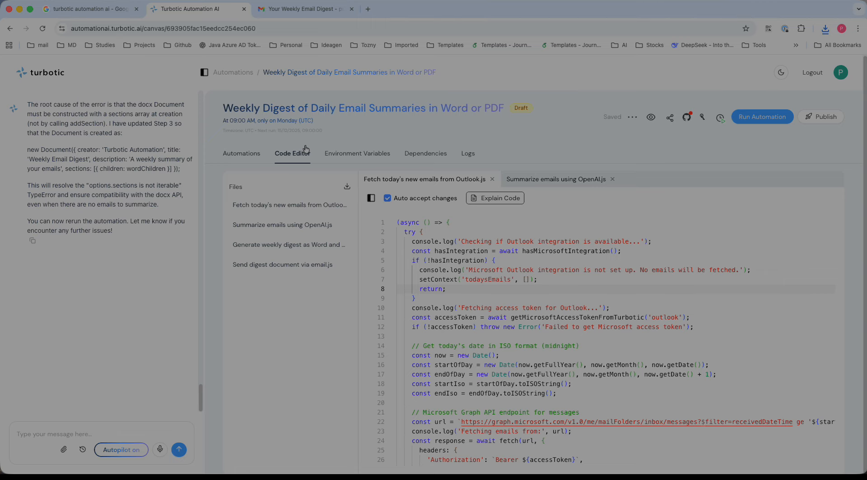
Browse the Dependencies, Environment Variables, Automations and Code Editor tabs of the automation
click(425, 154)
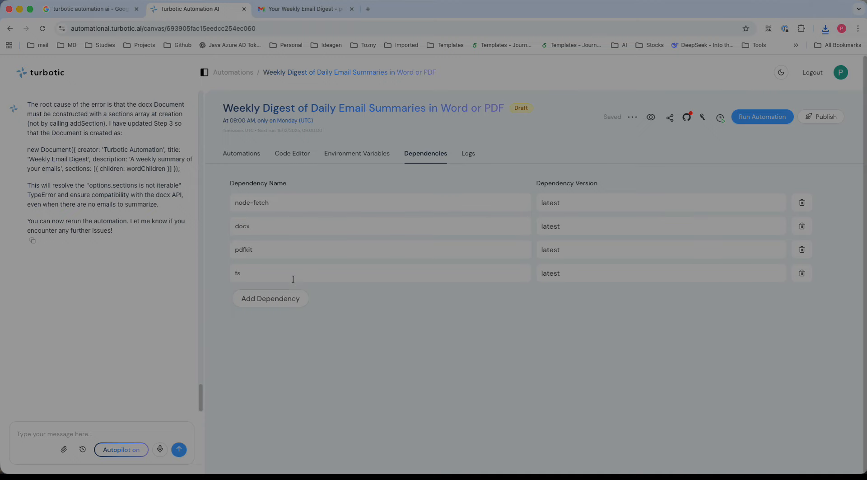
click(348, 156)
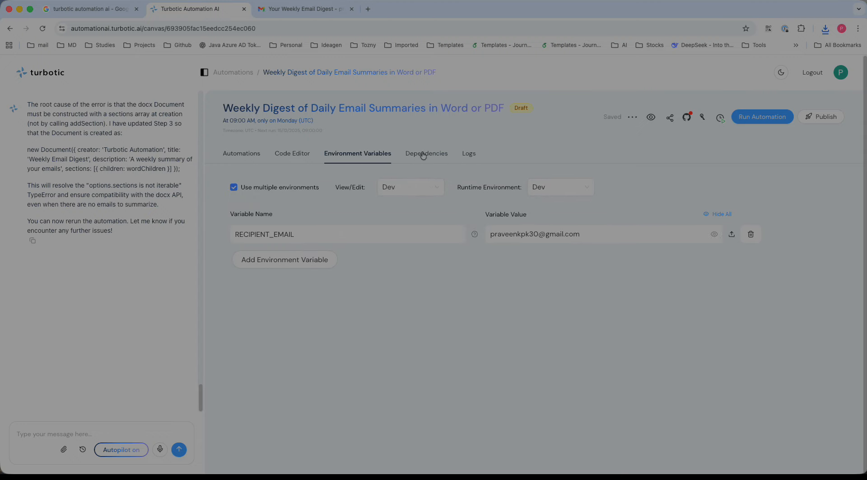
click(422, 189)
click(548, 187)
click(460, 206)
click(426, 155)
click(299, 157)
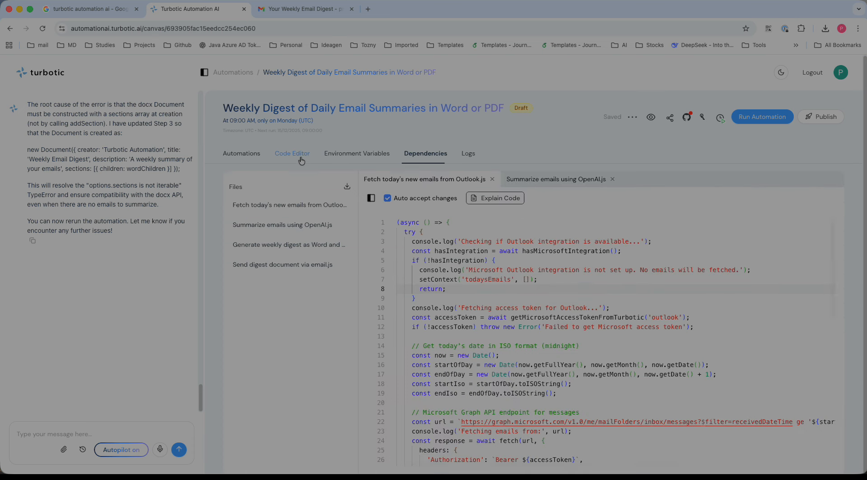
click(247, 156)
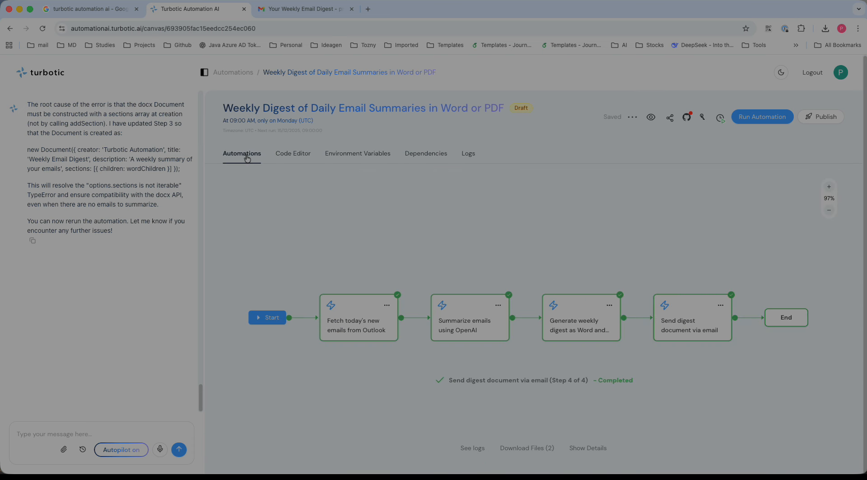
click(295, 152)
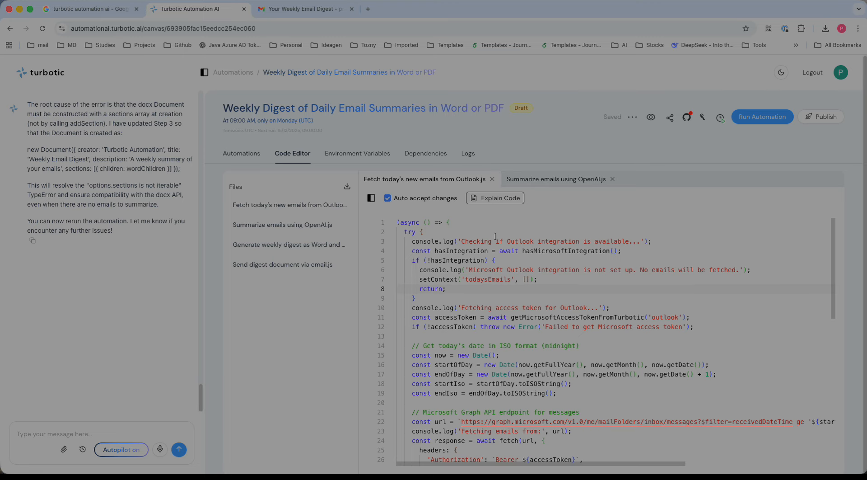
Generate a code explanation for the automation and read through it before closing it
click(500, 197)
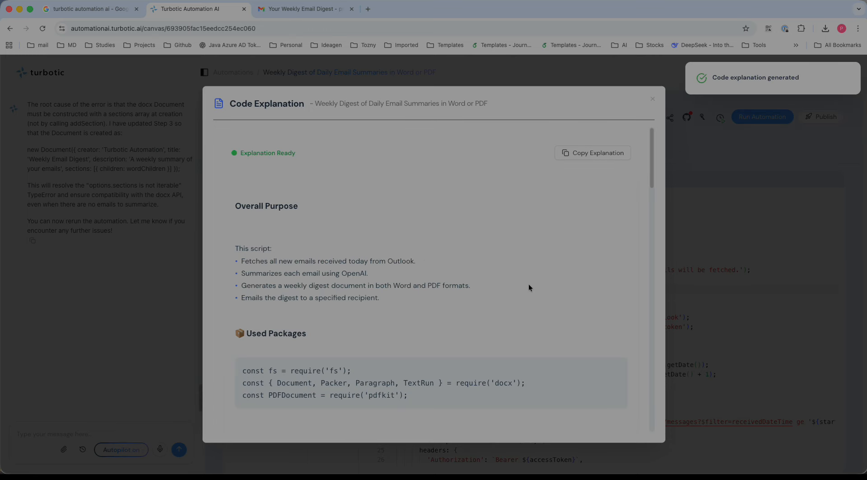
scroll(480, 221, down, 2)
scroll(443, 299, up, 3)
scroll(443, 299, down, 5)
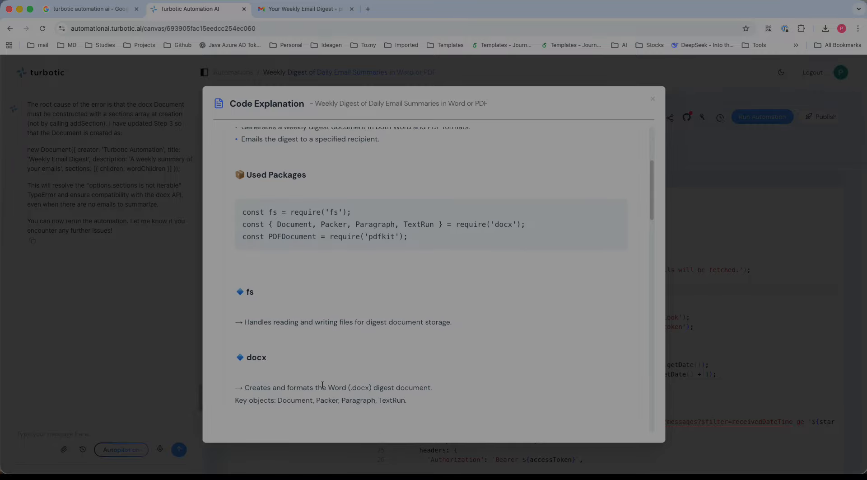
scroll(322, 384, down, 2)
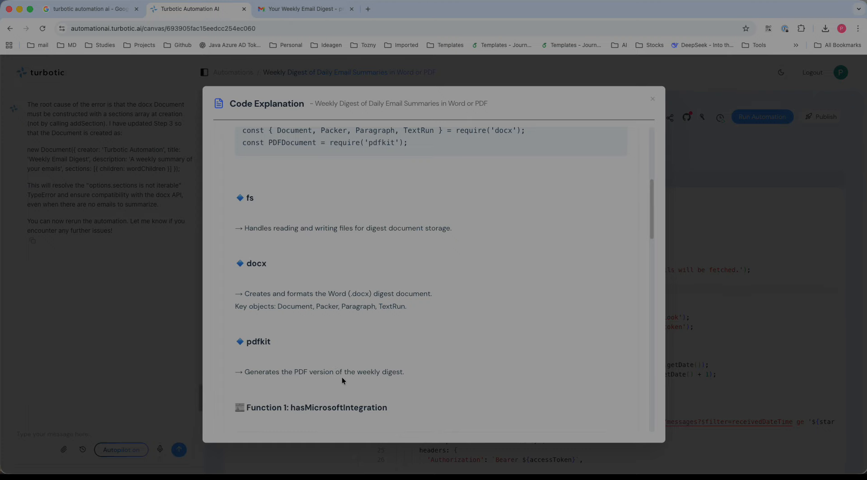
scroll(342, 379, down, 5)
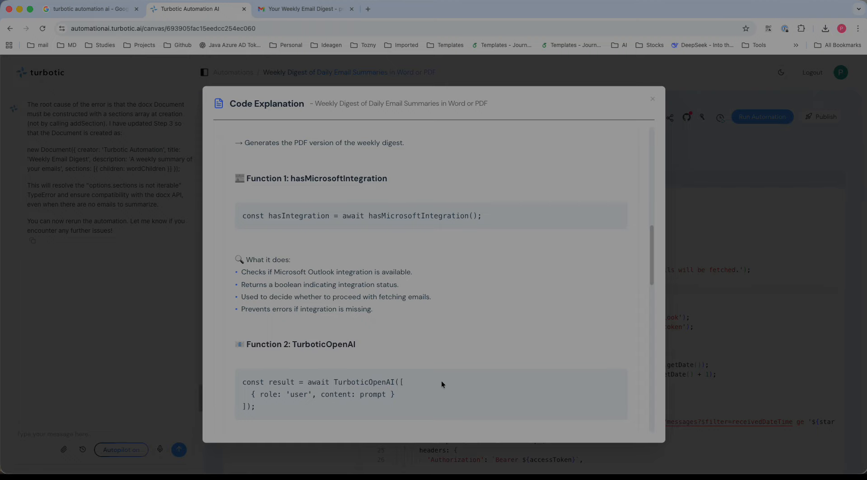
scroll(441, 383, down, 10)
scroll(442, 384, down, 6)
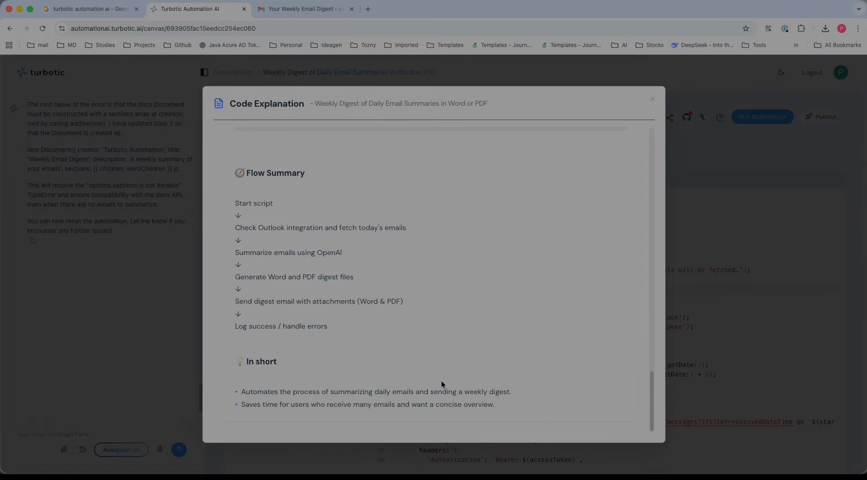
click(653, 101)
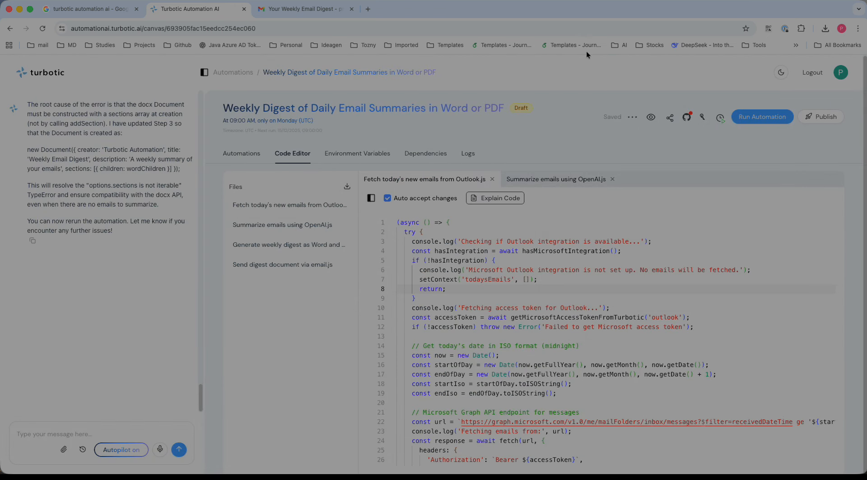
Try to clone the automation
click(632, 117)
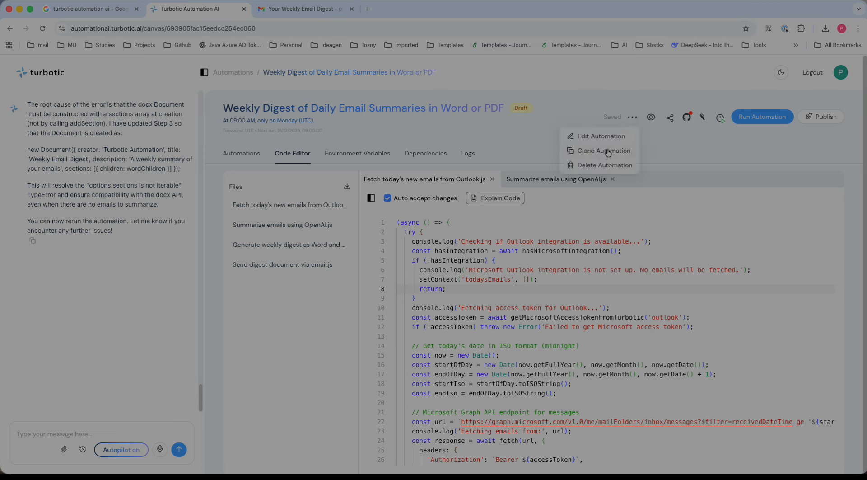
click(608, 152)
click(632, 117)
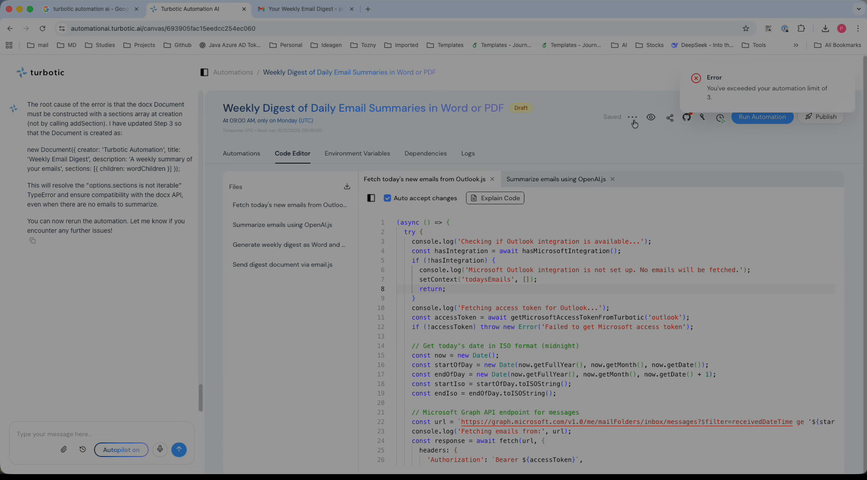
click(634, 119)
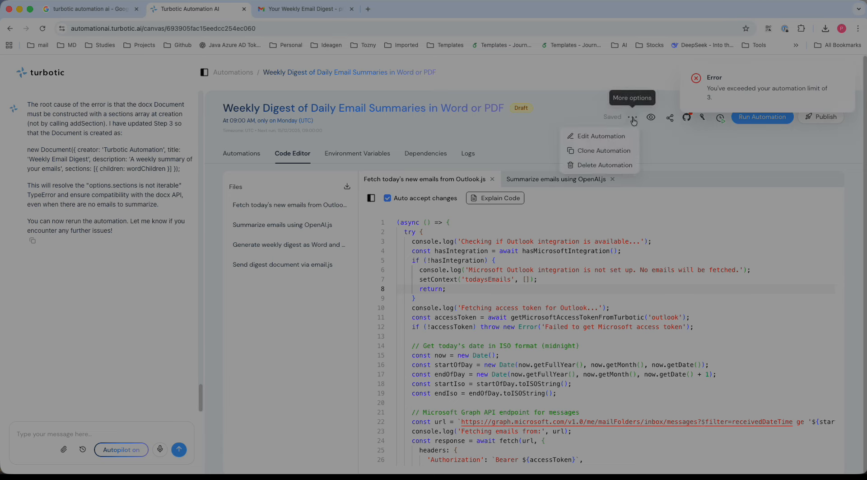
click(601, 136)
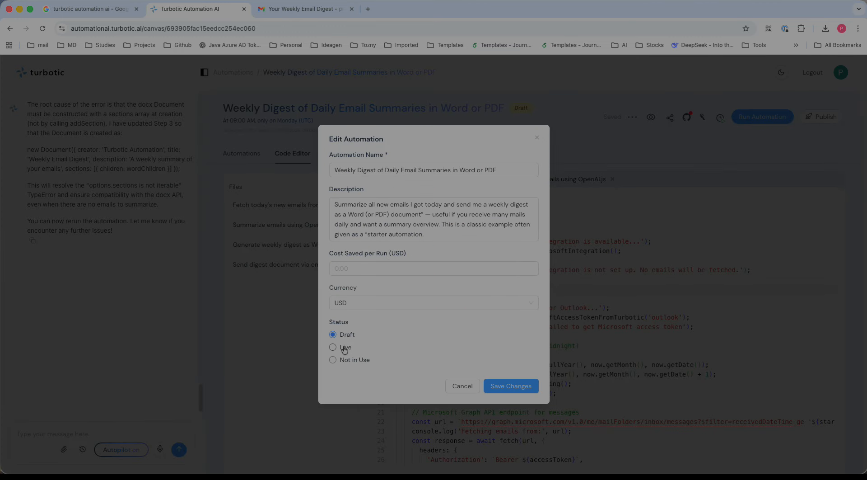
click(349, 361)
click(397, 303)
click(419, 316)
click(412, 265)
click(418, 215)
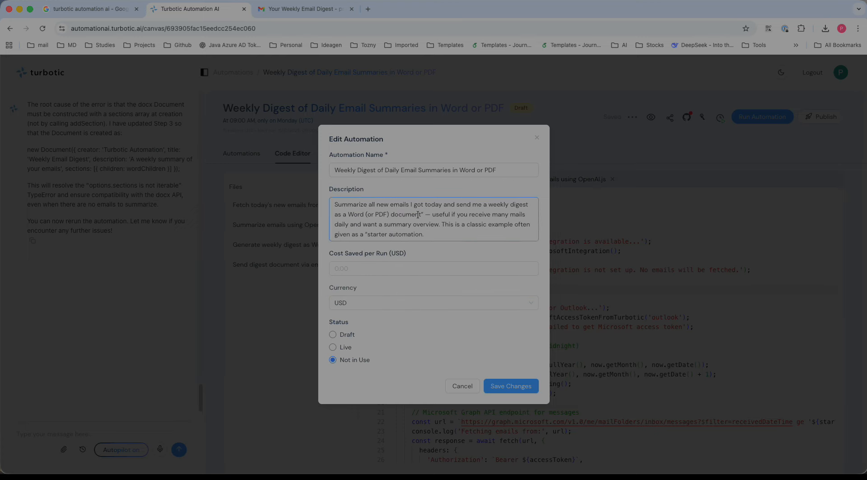
click(463, 386)
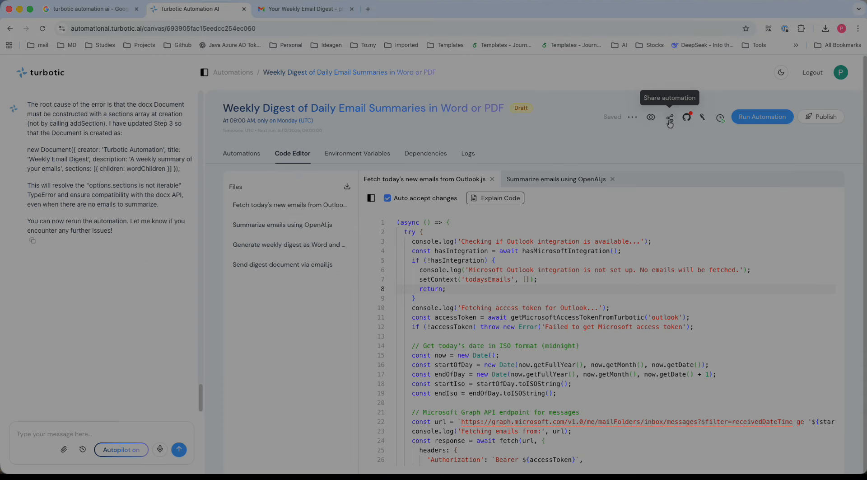
Run the Weekly Digest automation again, closing the browser preview windows
click(652, 120)
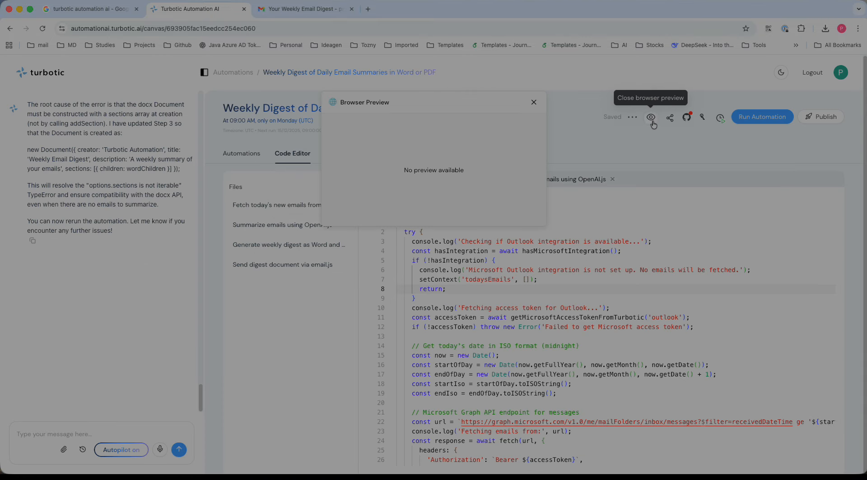
click(534, 103)
click(755, 119)
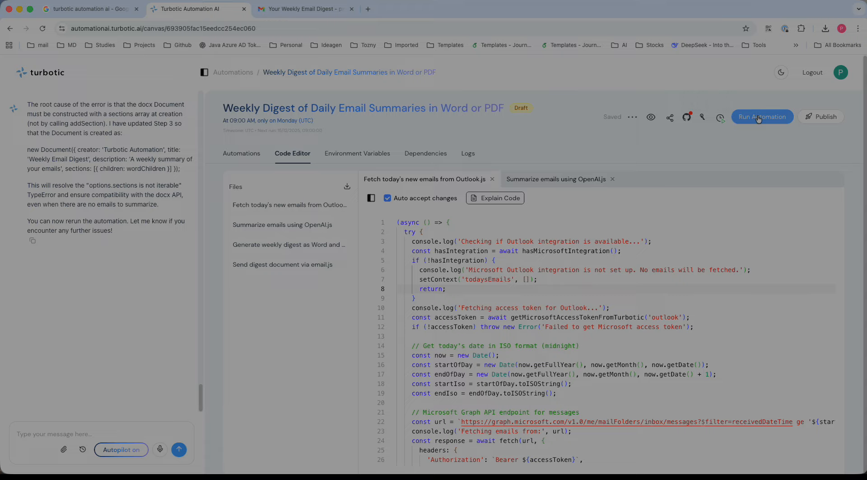
click(698, 120)
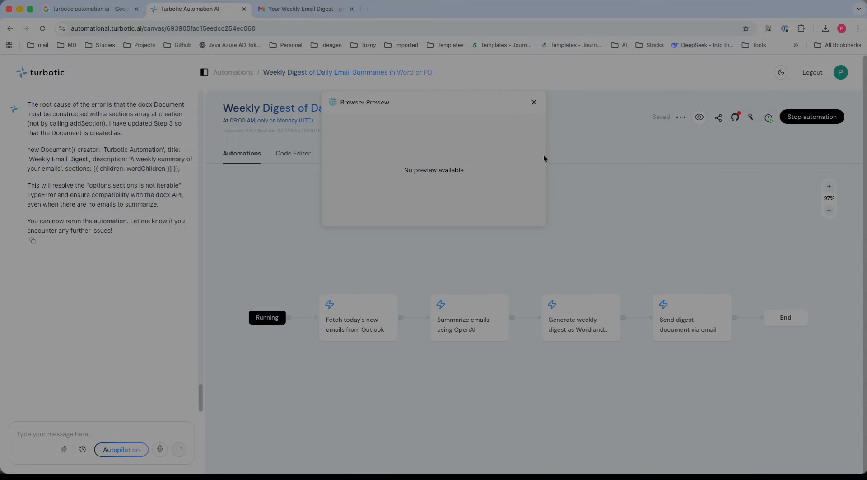
click(534, 103)
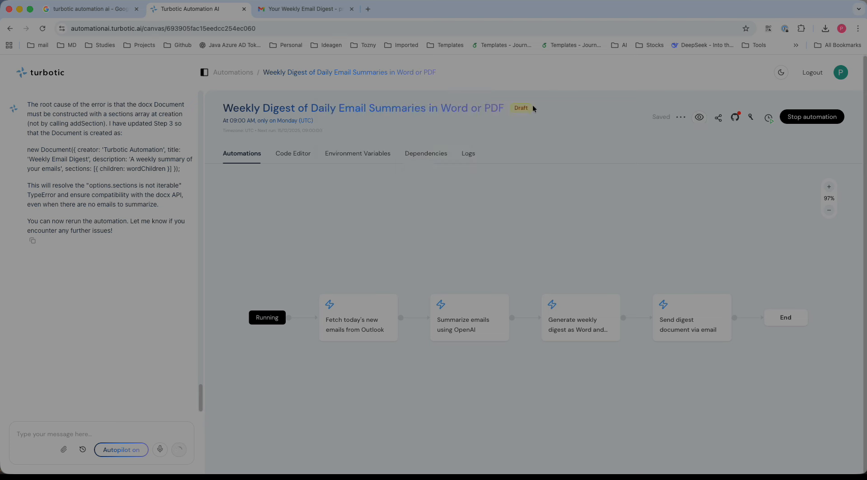
Share the automation with a collaborator by entering their e-mail address, keeping editing enabled
click(721, 124)
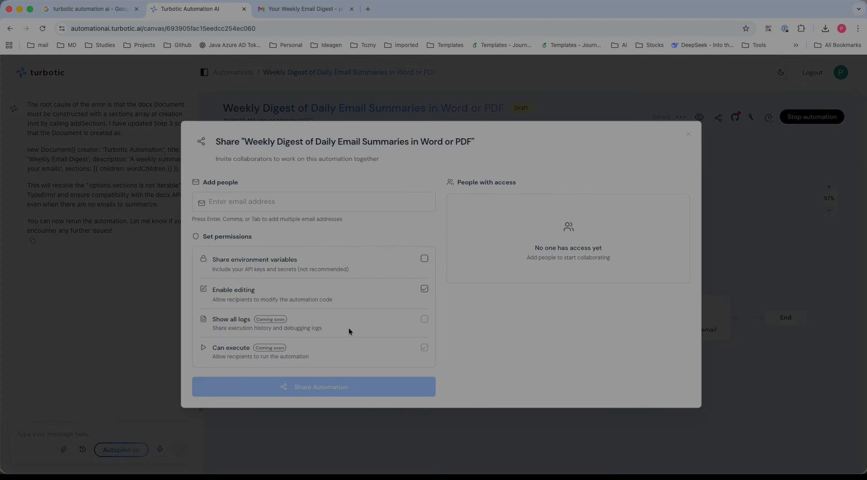
click(268, 202)
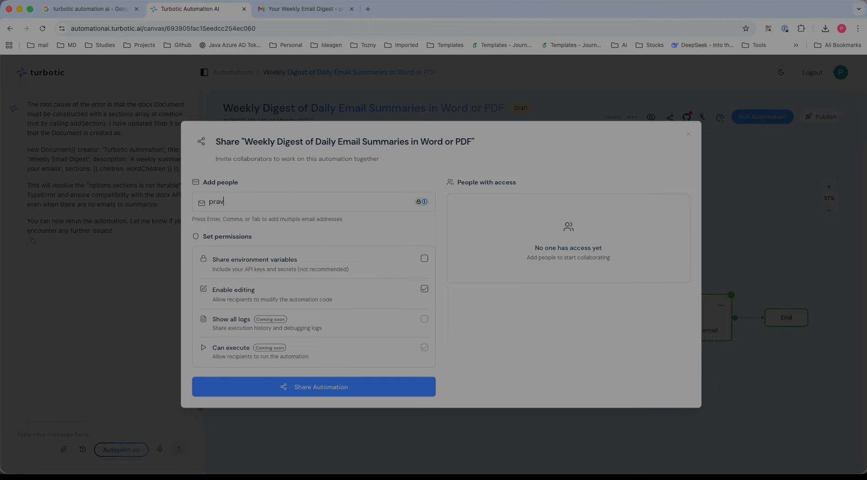
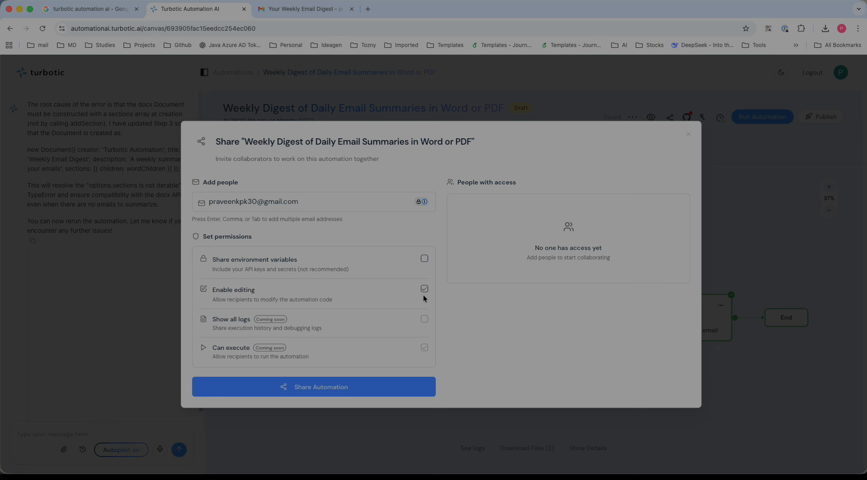
click(319, 388)
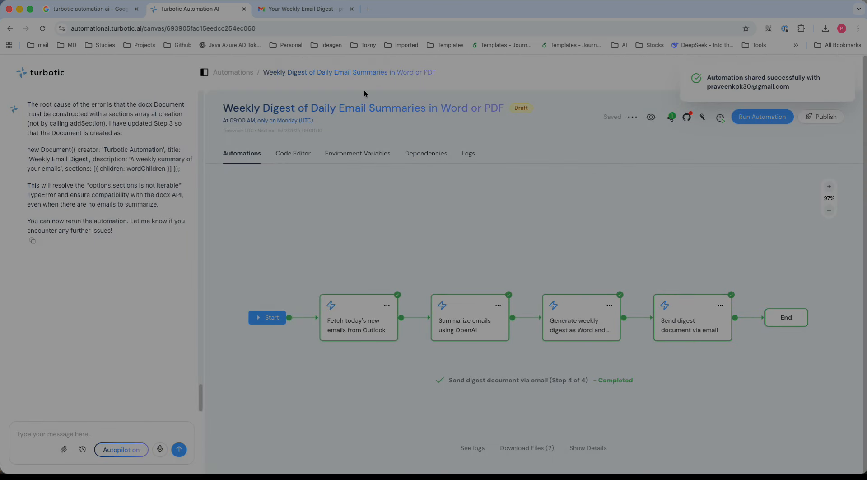
Switch to the Gmail tab and open the newest Your Weekly Email Digest message
click(298, 8)
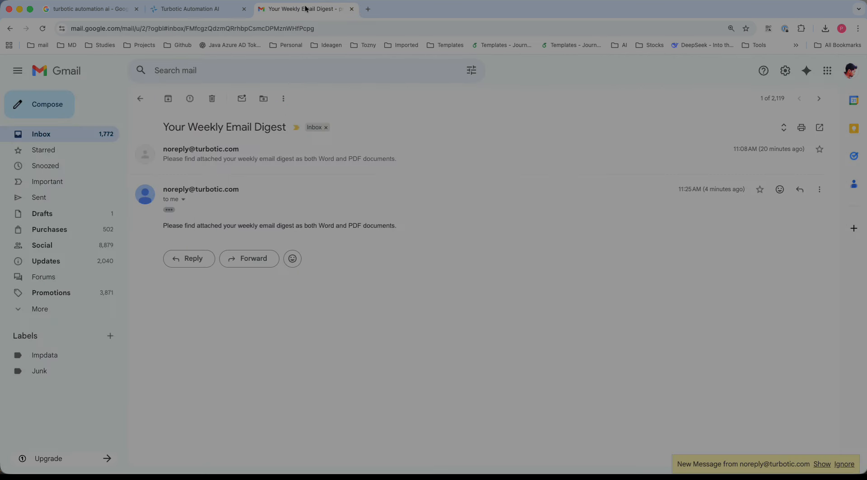
click(61, 133)
click(315, 219)
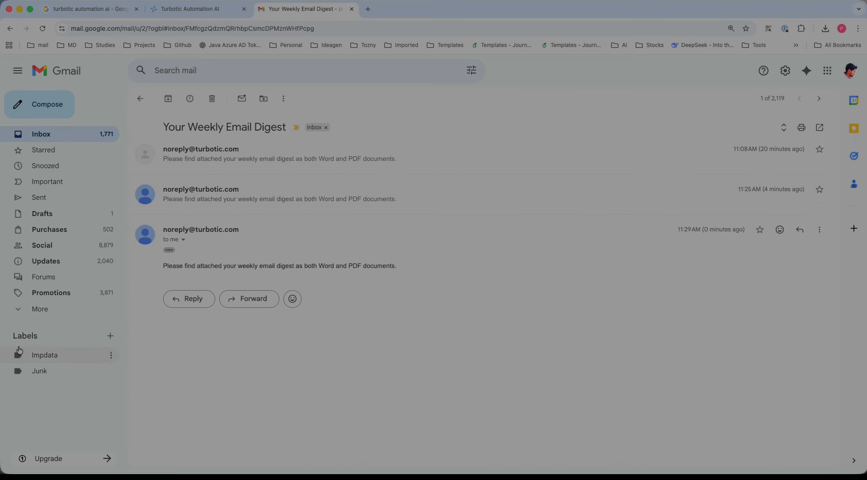
Check the Spam folder, then return to the inbox and reopen the Your Weekly Email Digest thread
click(35, 312)
click(62, 360)
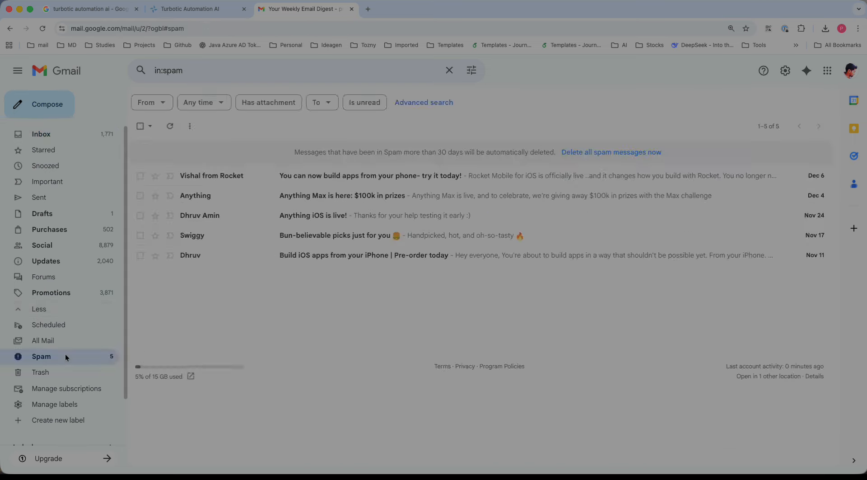
click(50, 134)
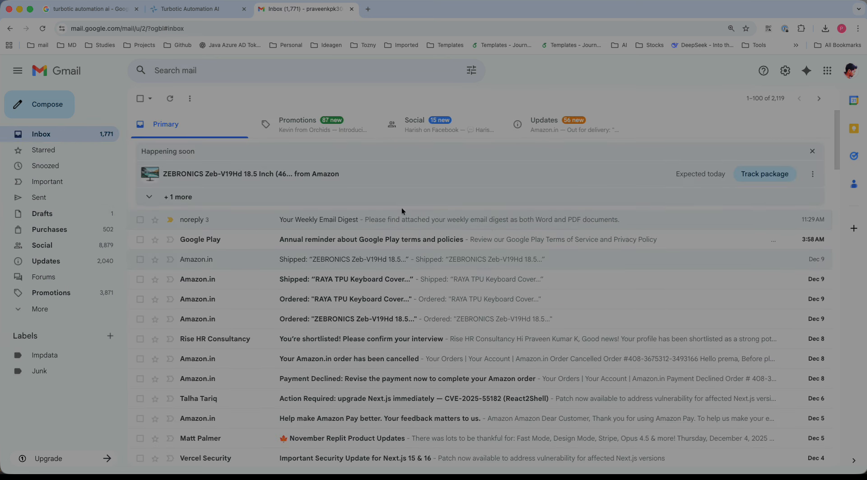
click(812, 151)
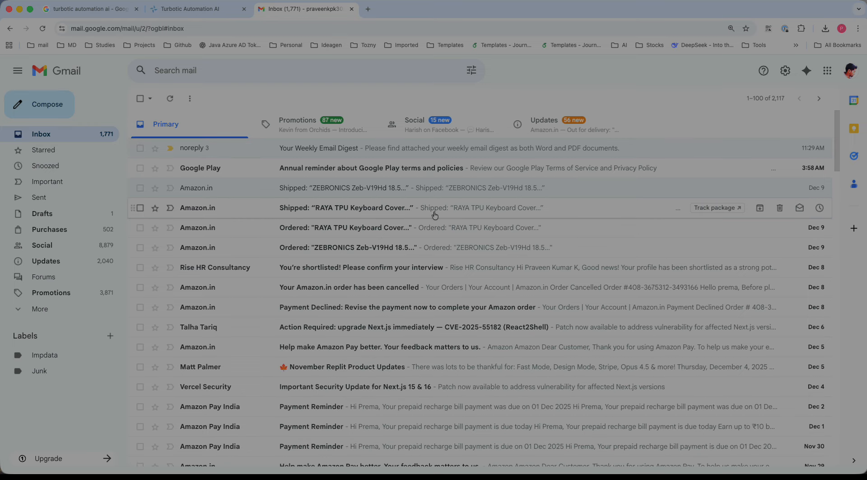
click(345, 151)
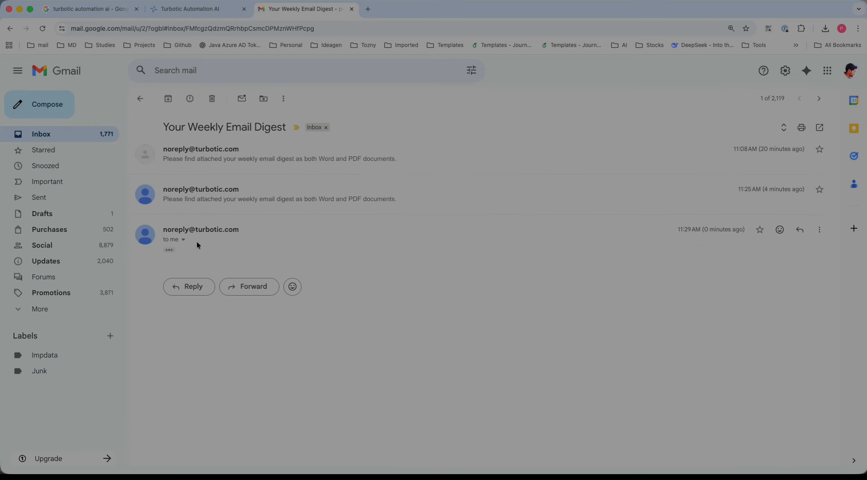
Expand the newest digest message's hidden content, then dismiss the sharing notification in the automation tab
click(169, 250)
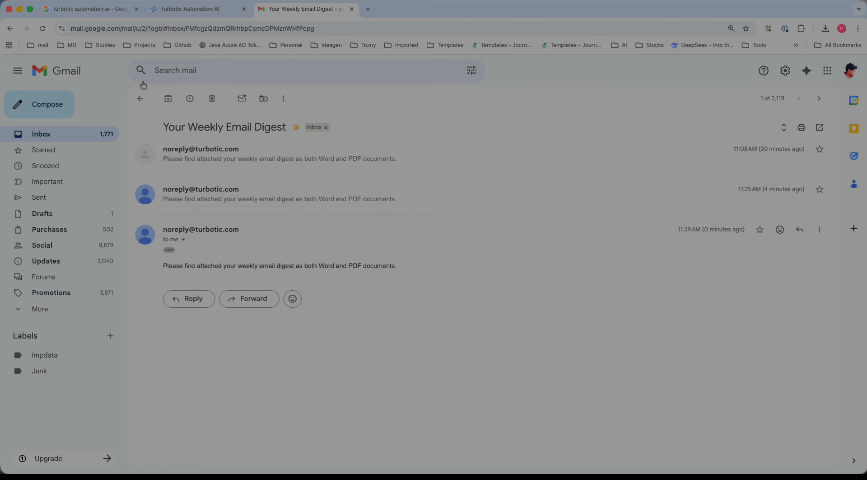
click(192, 9)
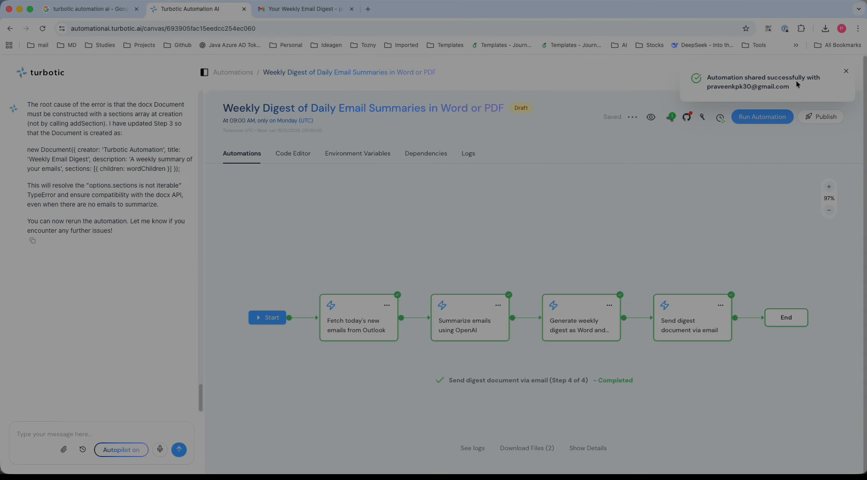
click(846, 72)
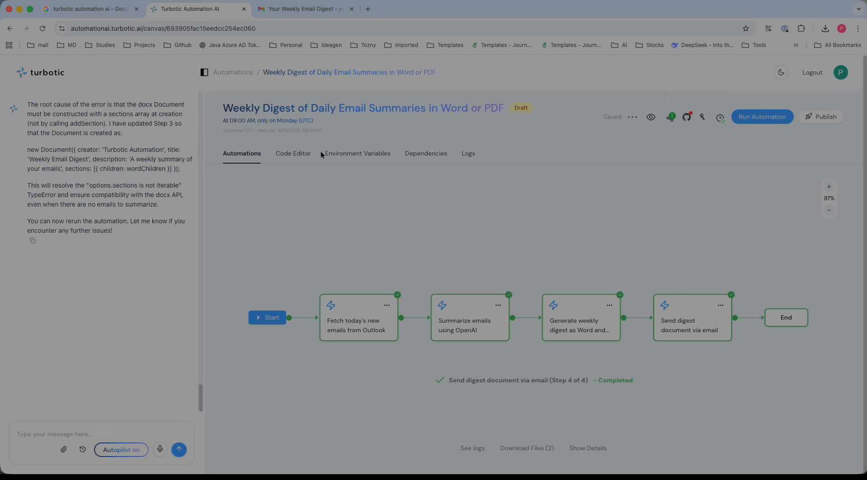
Look through the Drafts and Spam folders for the digest email
click(310, 12)
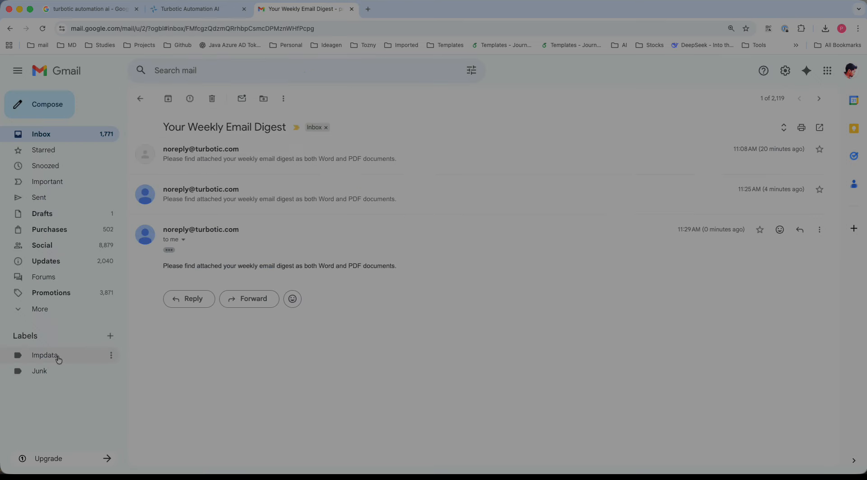
click(20, 312)
click(79, 231)
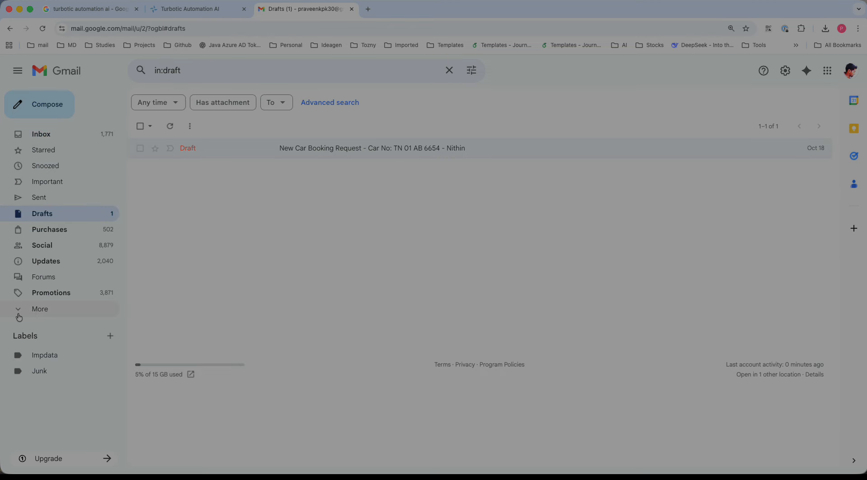
click(32, 311)
click(53, 356)
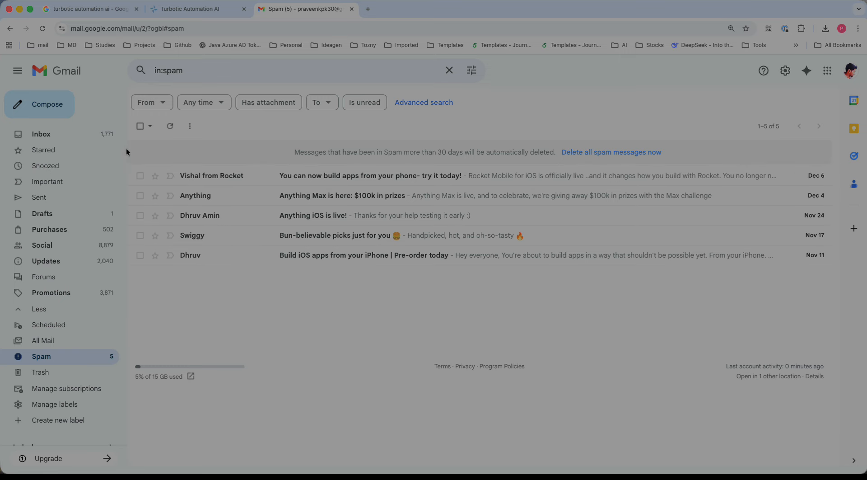
Open the automation's share dialog to review who has access, then close it
click(196, 9)
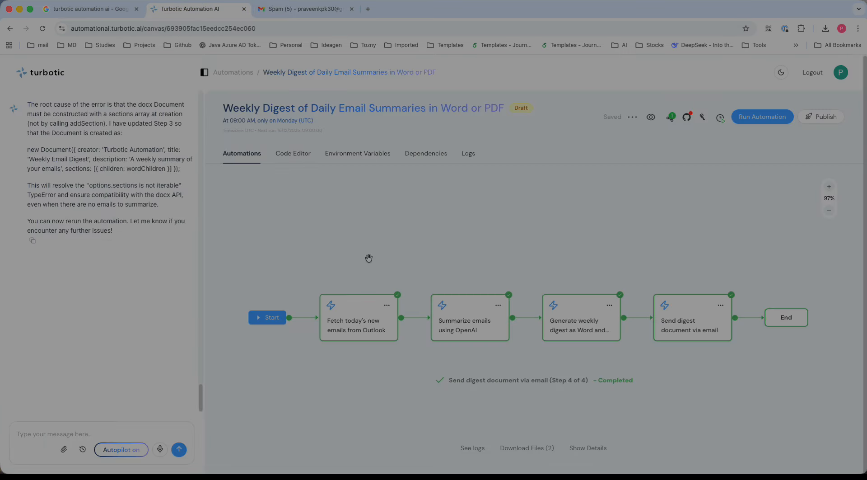
click(669, 118)
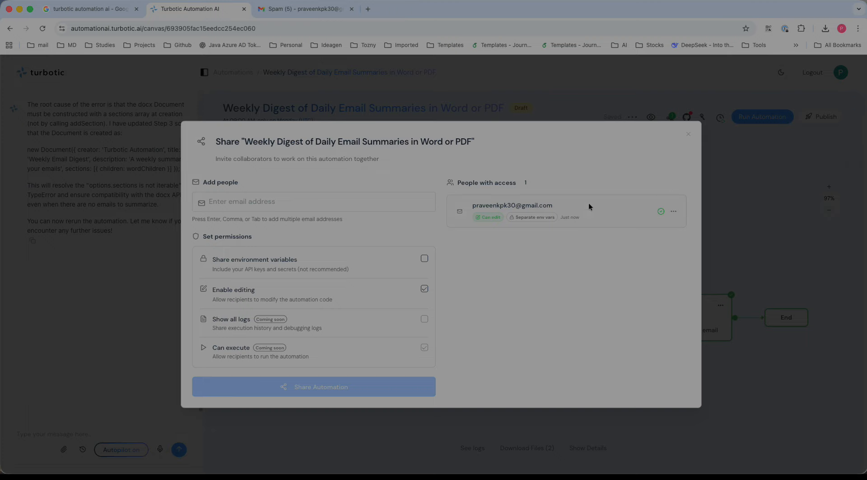
click(689, 134)
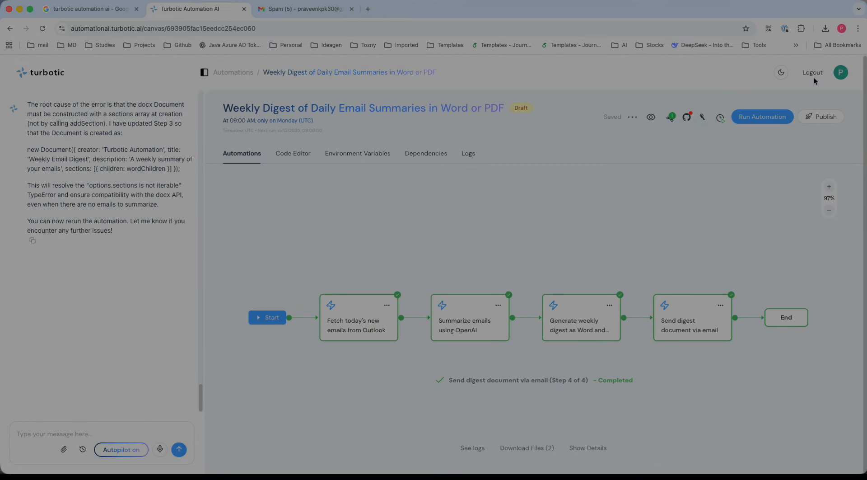
Open the profile settings, close them, and log out of the account
click(841, 73)
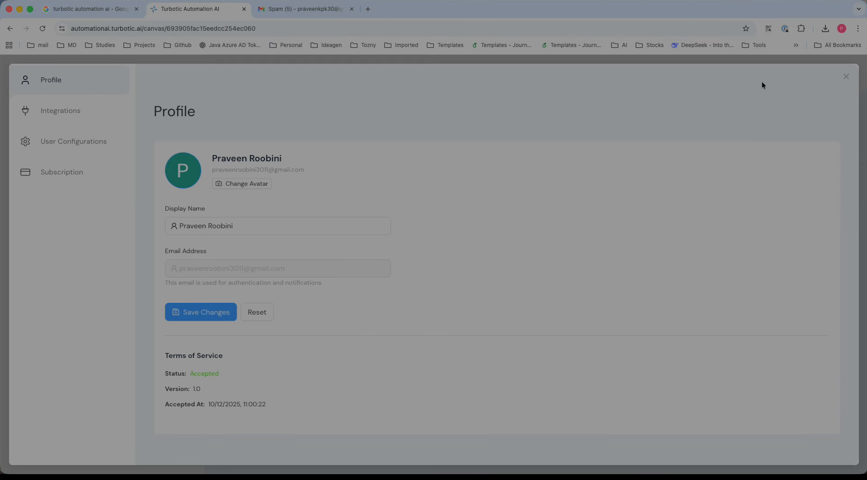
click(845, 76)
click(810, 73)
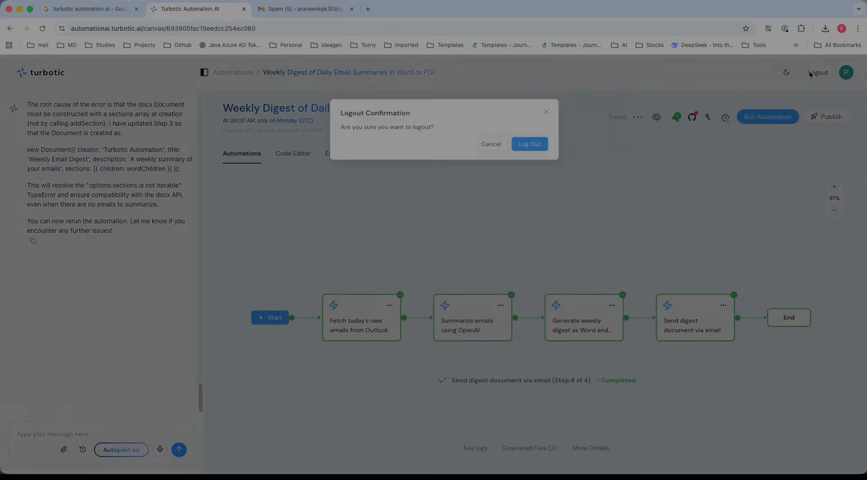
click(520, 146)
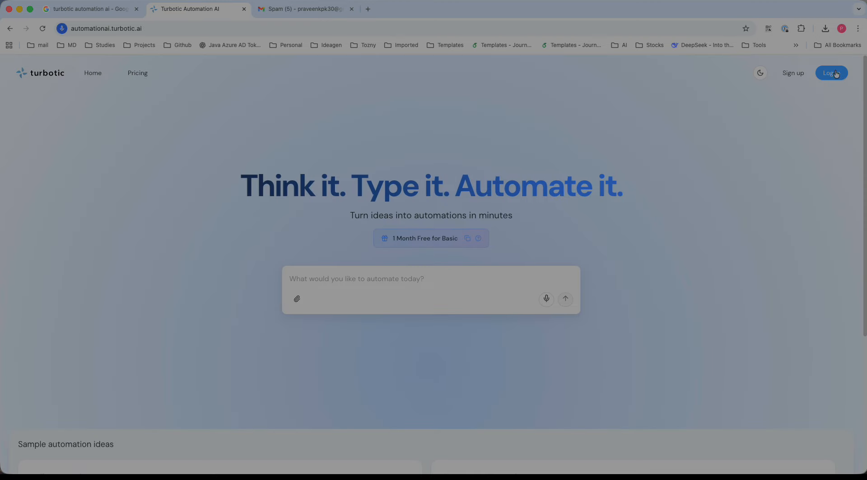
Log back in with Google, choosing the collaborator's account
click(832, 74)
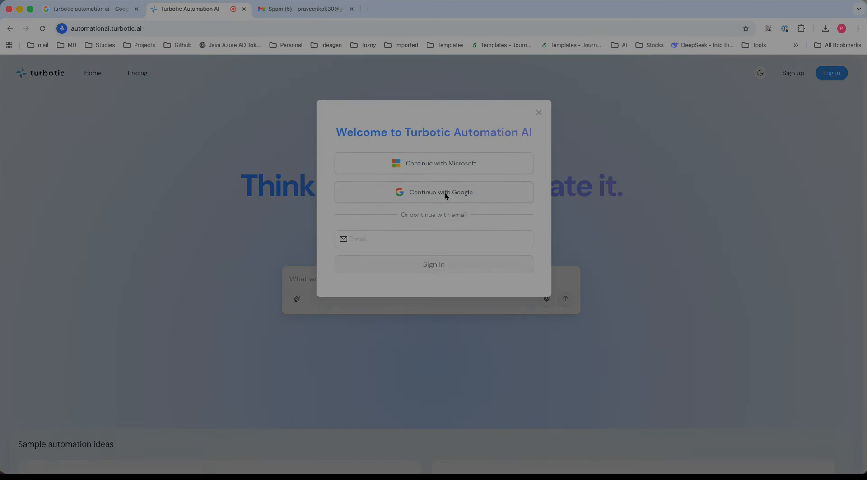
click(445, 193)
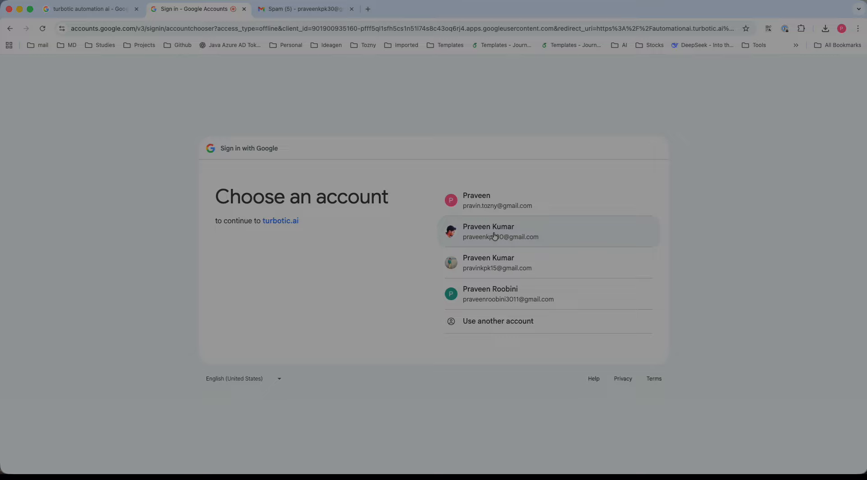
click(495, 235)
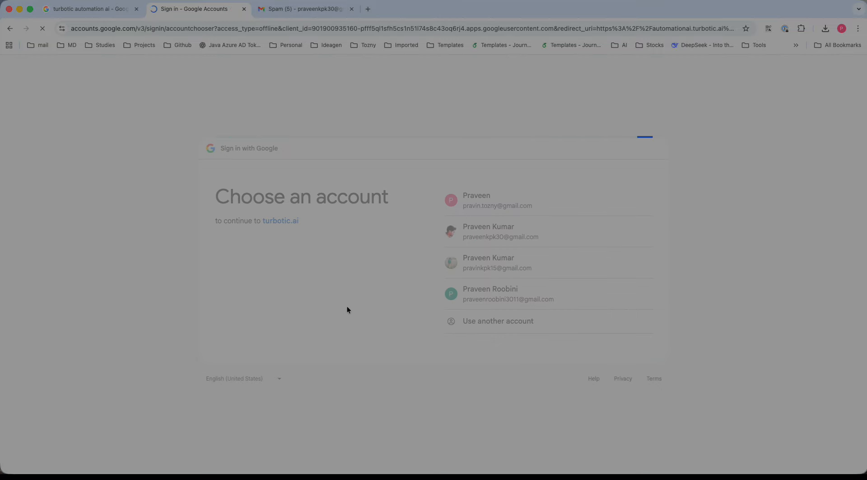
click(601, 350)
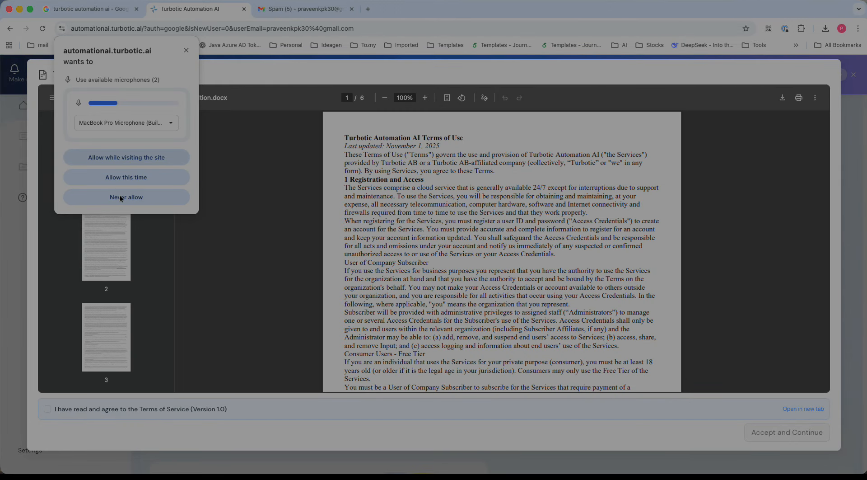
Allow microphone access this time and accept the Terms of Service agreement
click(140, 178)
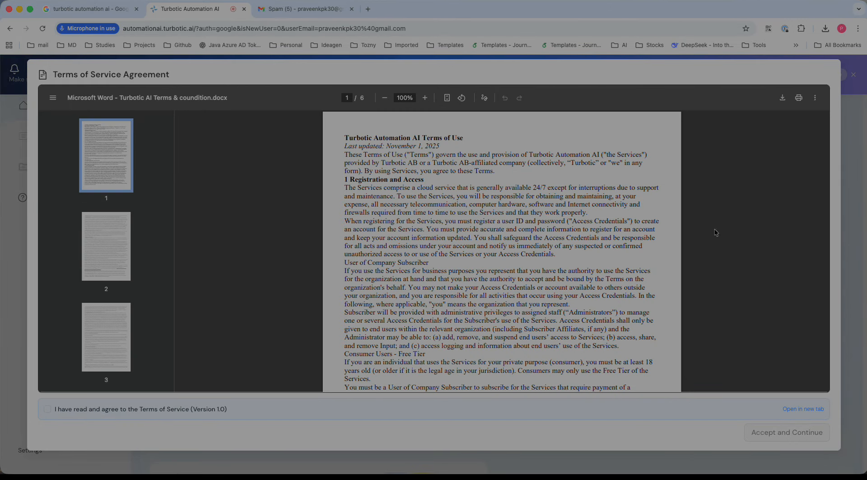
click(47, 409)
scroll(620, 212, down, 15)
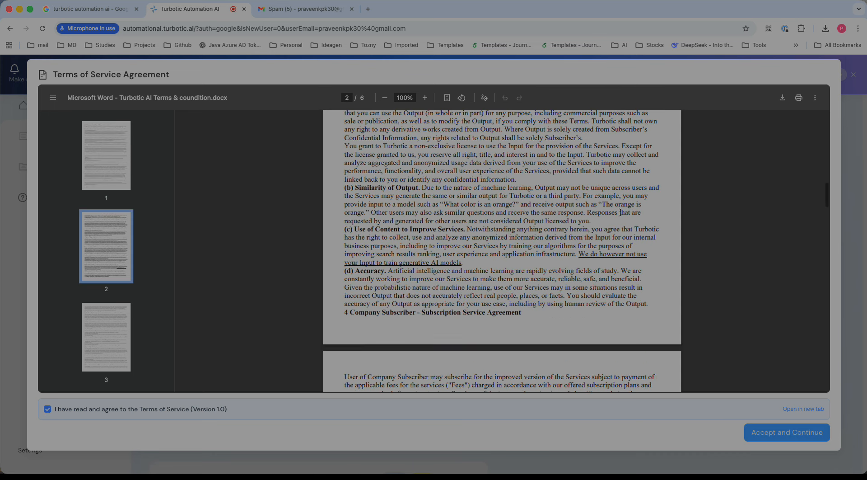
click(776, 434)
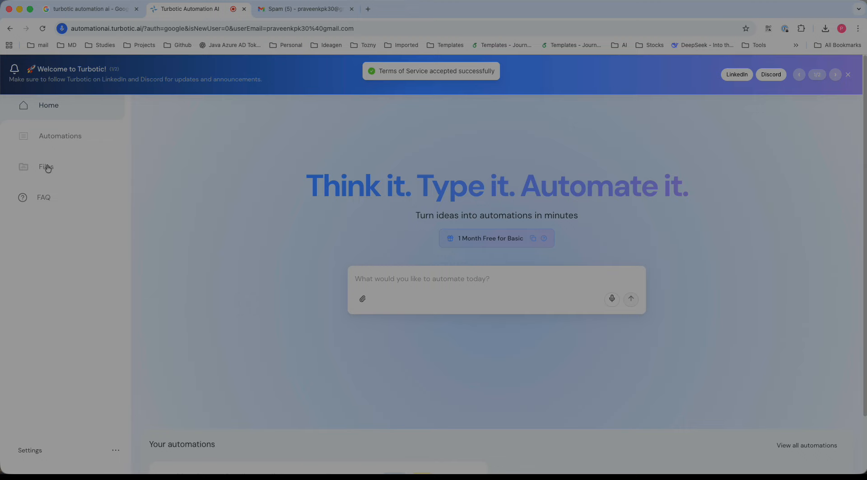
Browse the Automations list, Live automations, Files and Home pages as the collaborator
click(66, 140)
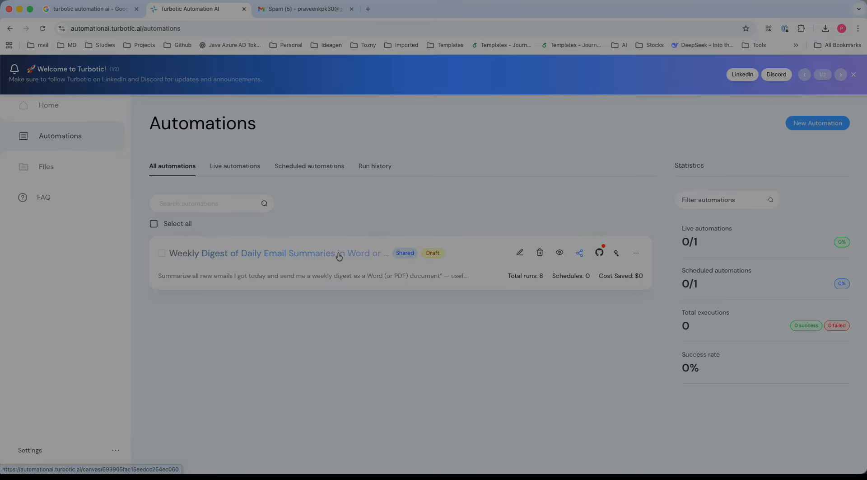
click(242, 167)
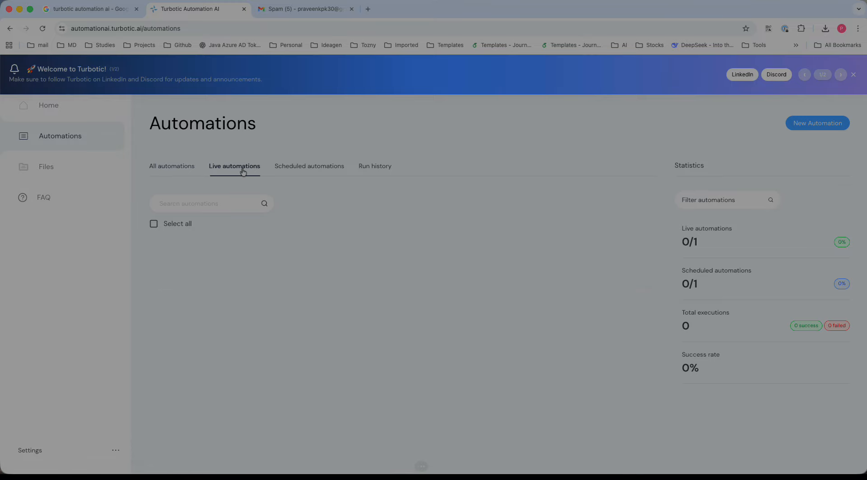
click(175, 170)
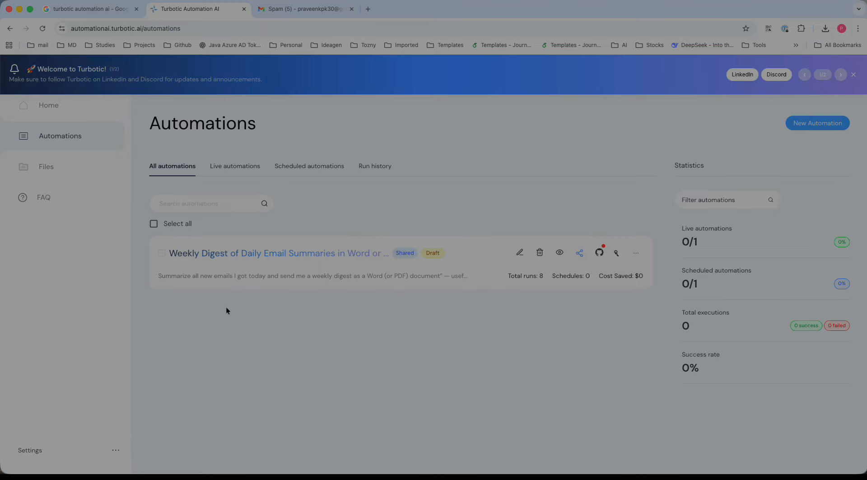
click(41, 173)
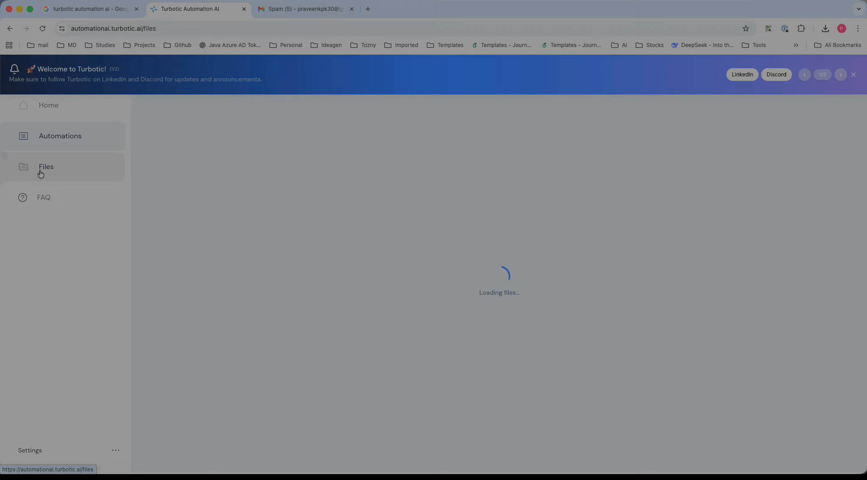
click(69, 135)
click(65, 108)
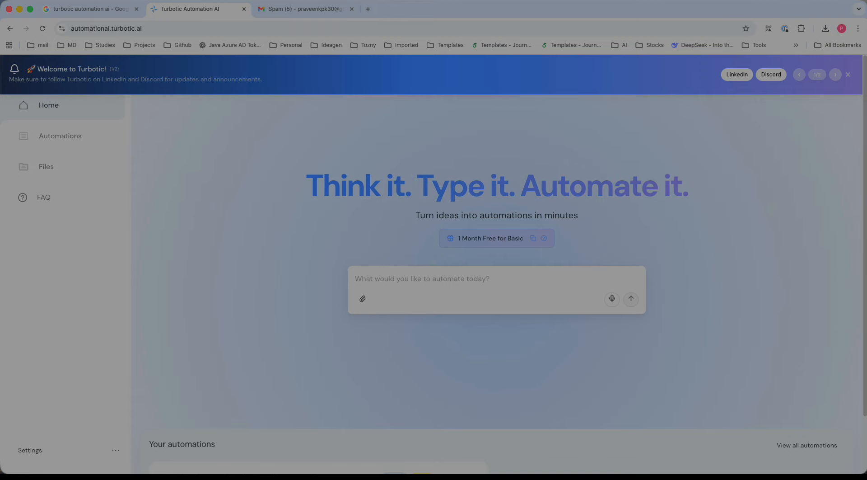
scroll(430, 233, down, 3)
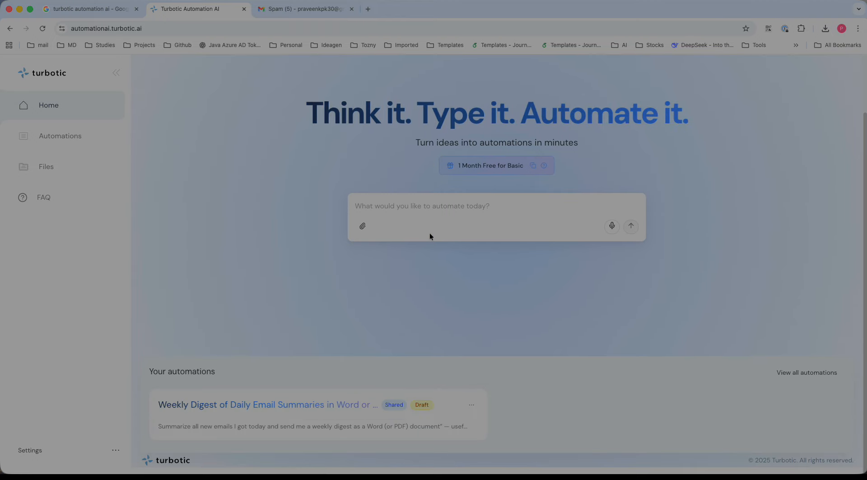
scroll(429, 232, up, 3)
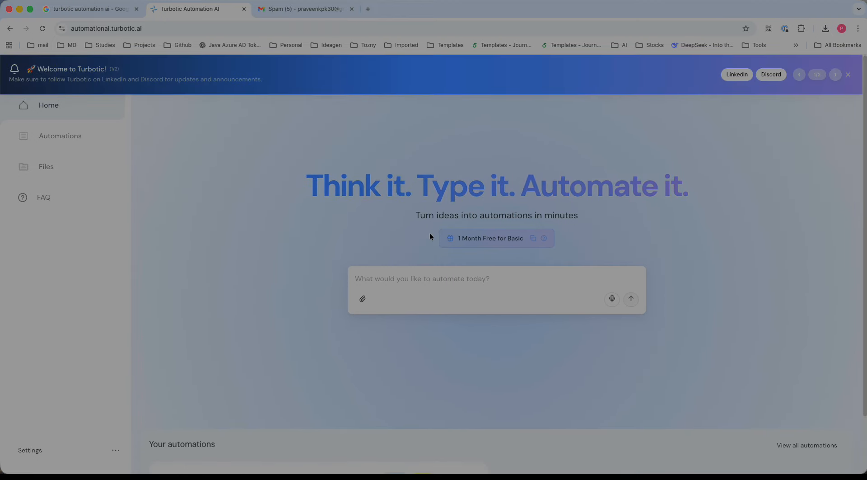